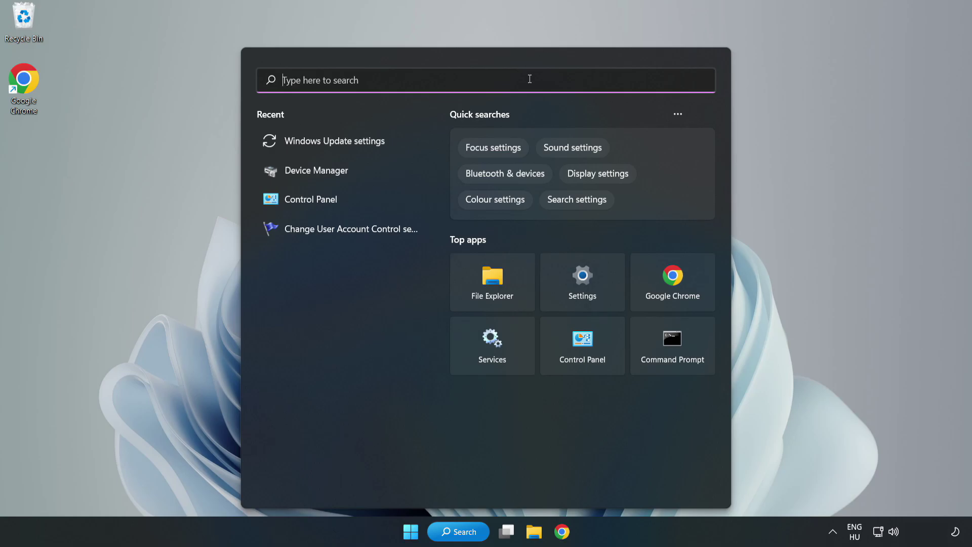
Search Windows for "device manager" and open Device Manager, moving its window toward the middle of the desktop
{"action": "type", "text": "device m"}
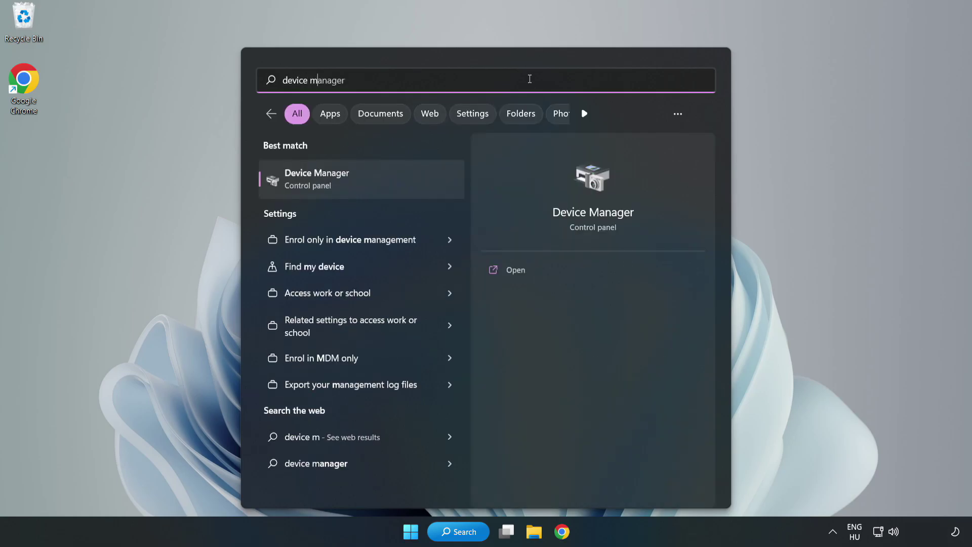
{"action": "type", "text": "anager"}
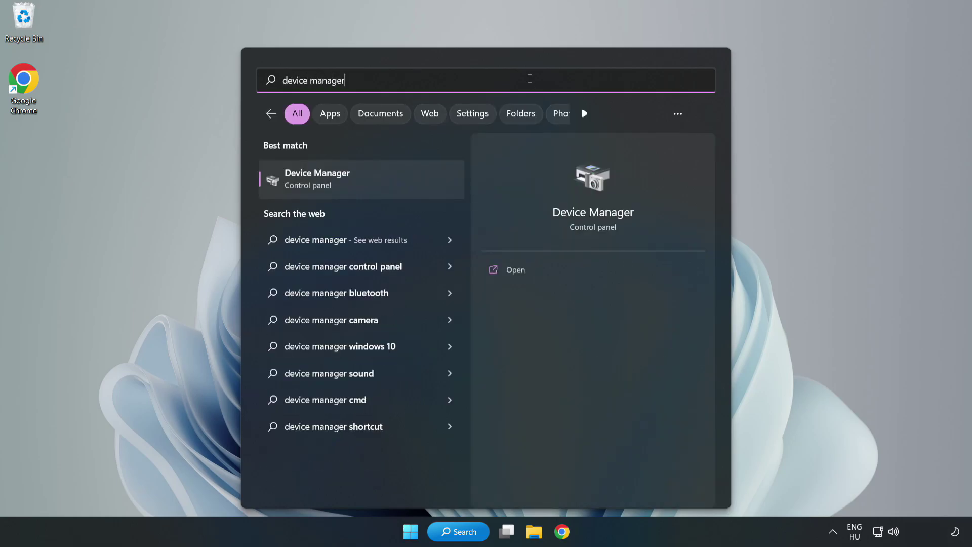
{"action": "left_click", "coordinate": [363, 188]}
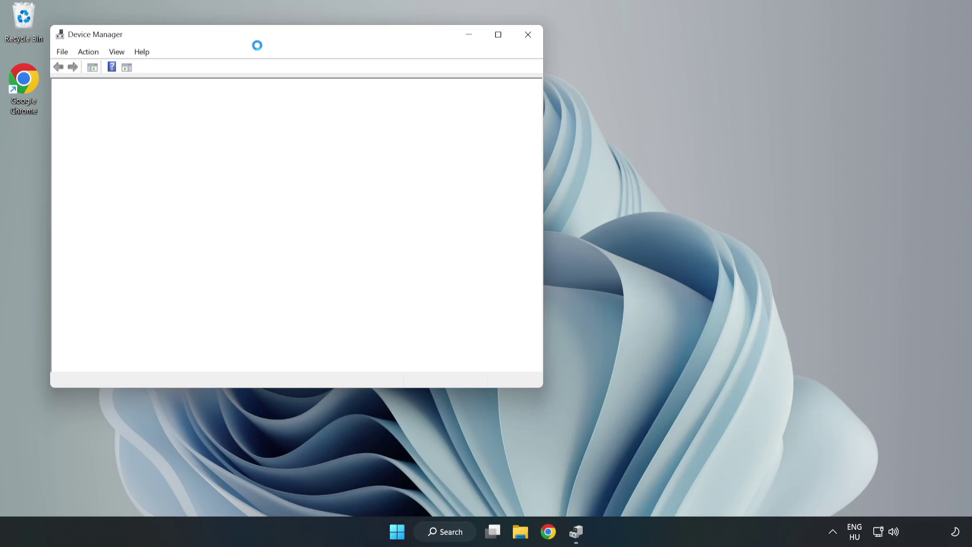
{"action": "left_click_drag", "start_coordinate": [260, 37], "coordinate": [433, 86]}
Update the VMware SVGA 3D display adapter's driver using the automatic driver search, and close Device Manager when finished
{"action": "left_click", "coordinate": [262, 195]}
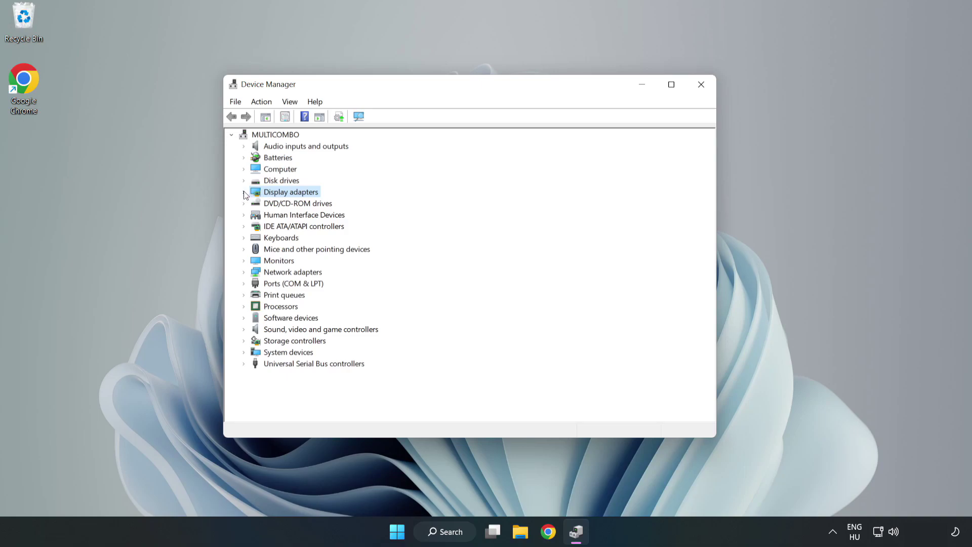
{"action": "left_click", "coordinate": [243, 193]}
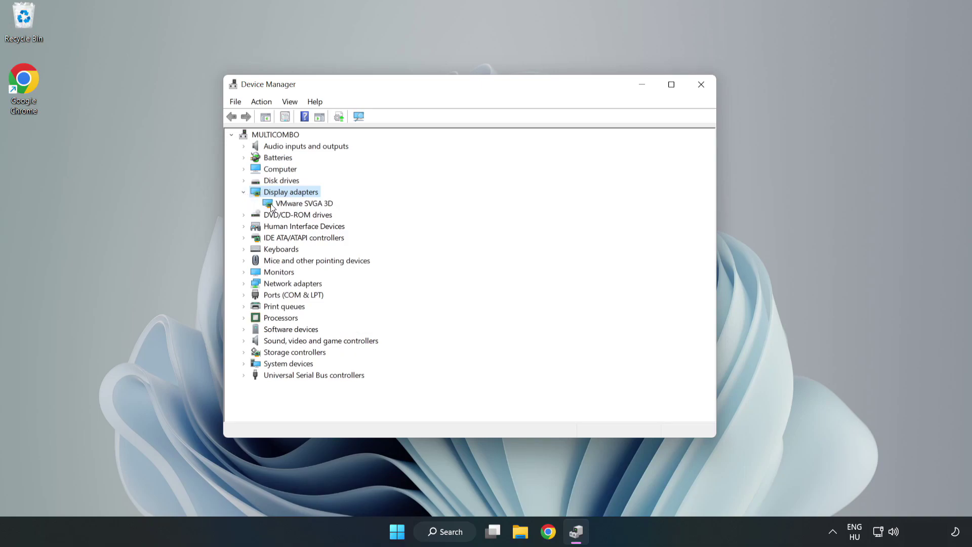
{"action": "left_click", "coordinate": [307, 203]}
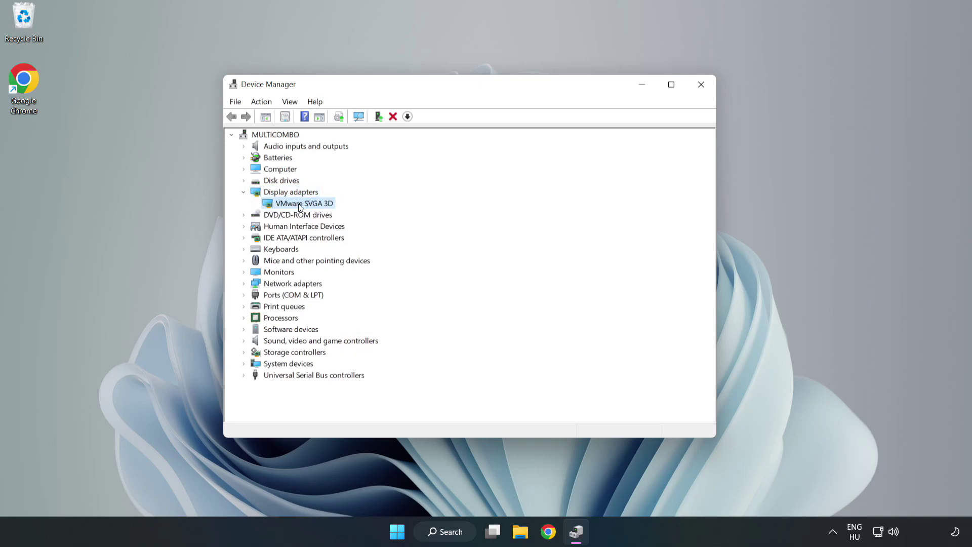
{"action": "right_click", "coordinate": [303, 208]}
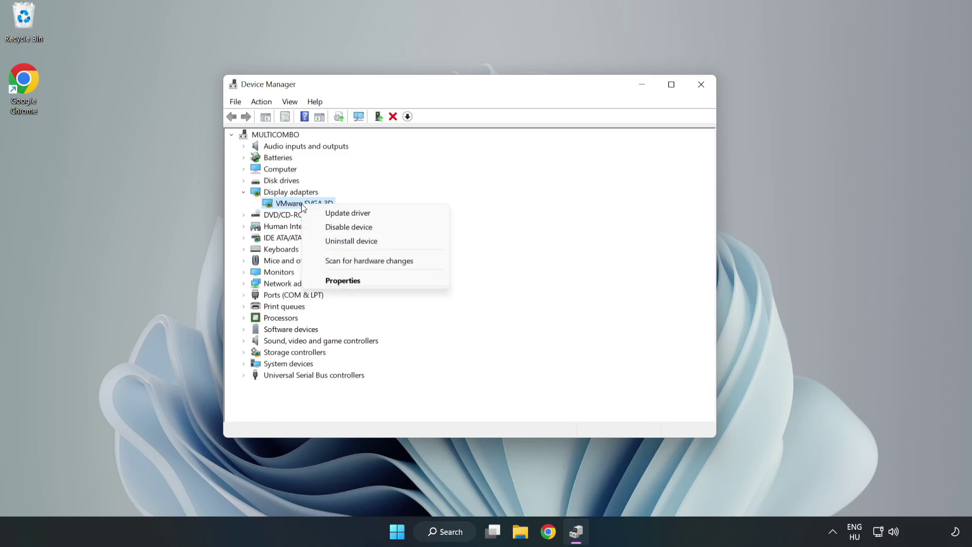
{"action": "left_click", "coordinate": [377, 218]}
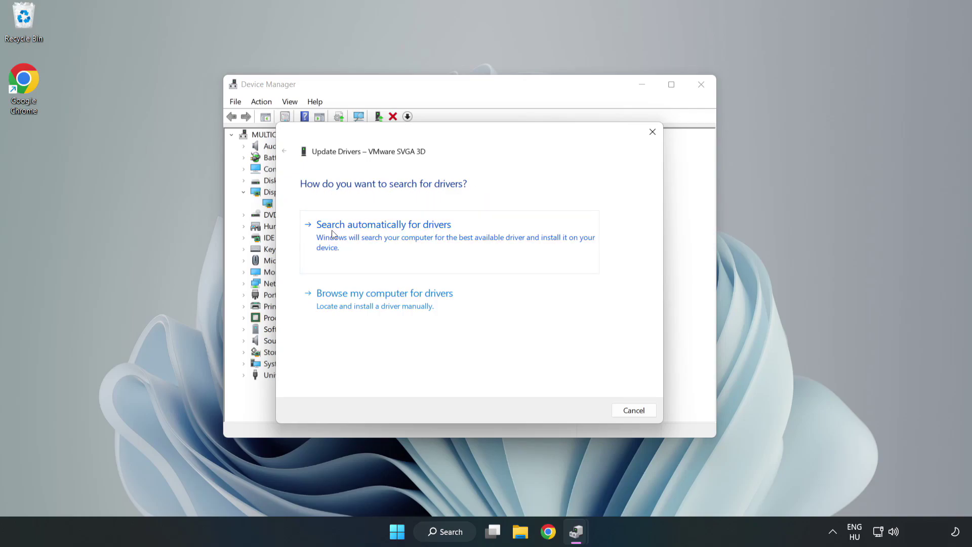
{"action": "left_click", "coordinate": [387, 236]}
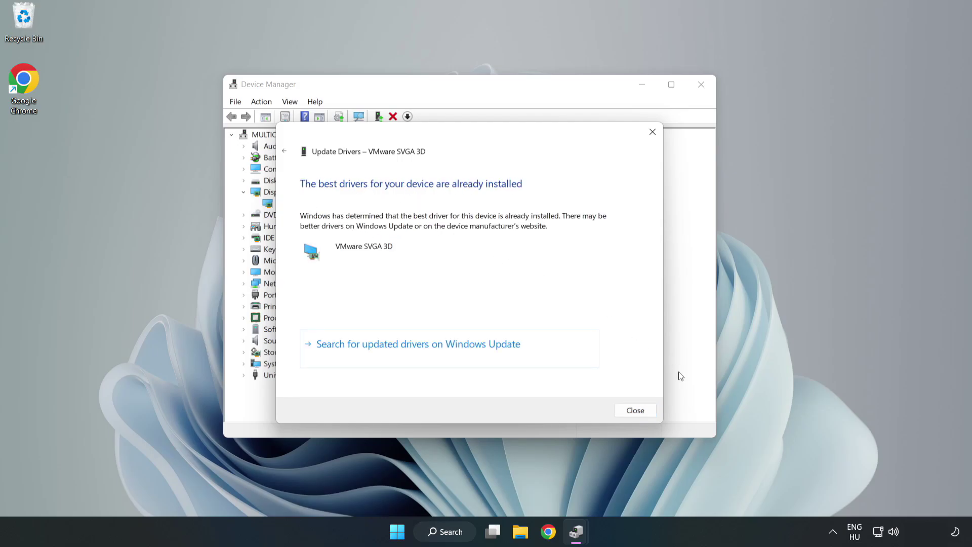
{"action": "left_click", "coordinate": [636, 412]}
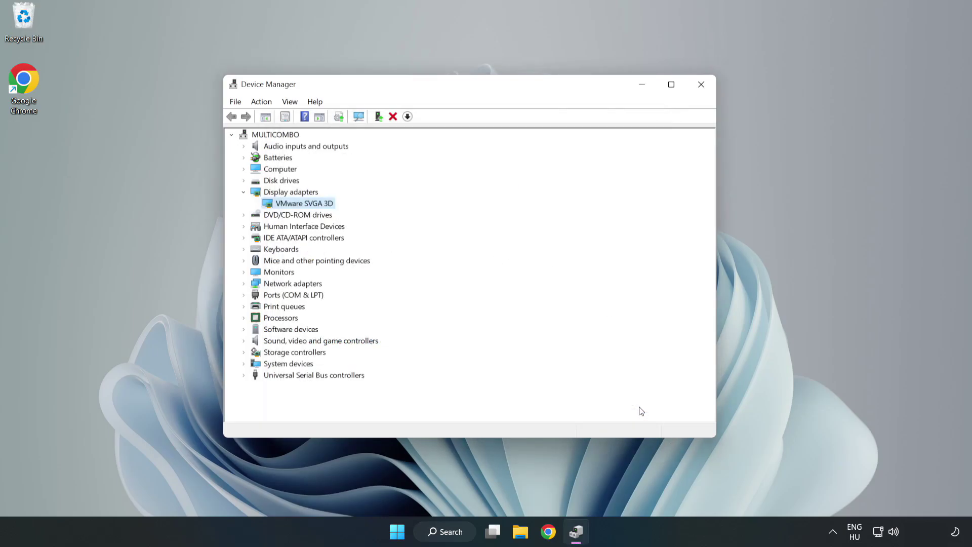
{"action": "left_click", "coordinate": [702, 85]}
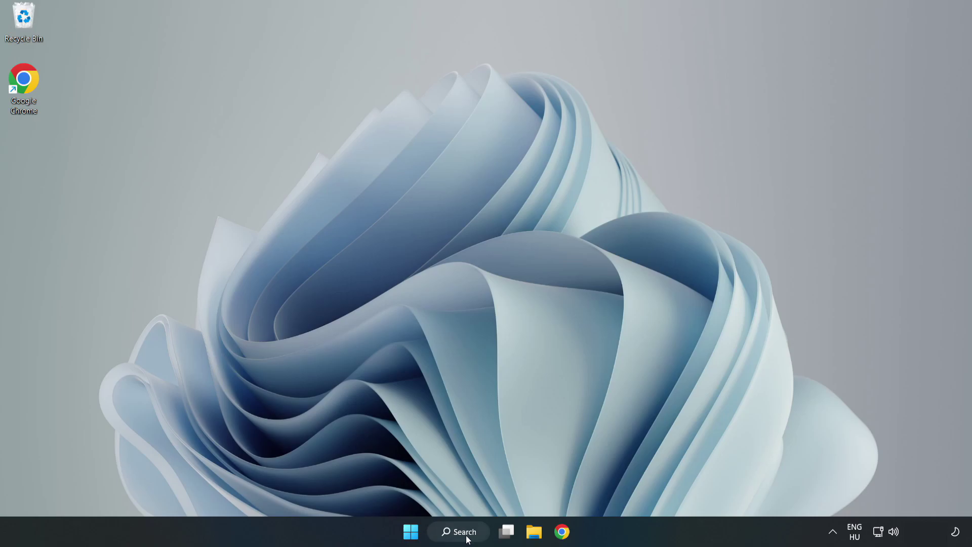
Search Windows for "updates", open the Windows Update settings and check for updates, closing Settings when done
{"action": "left_click", "coordinate": [447, 529]}
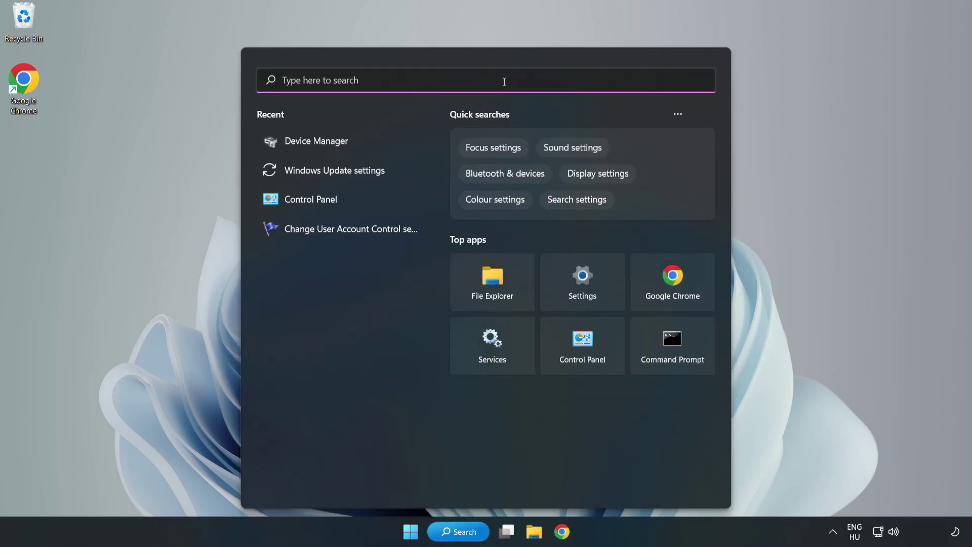
{"action": "type", "text": "updates"}
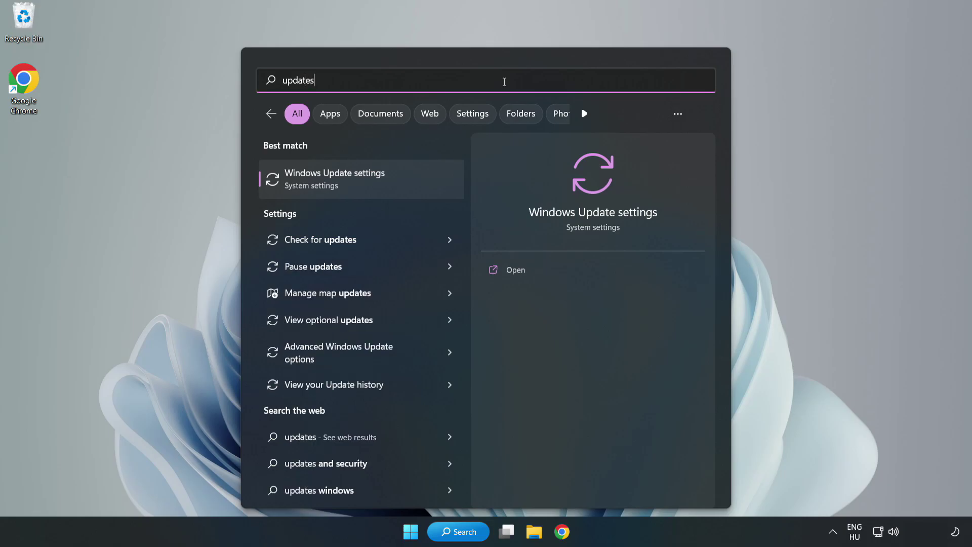
{"action": "left_click", "coordinate": [348, 184]}
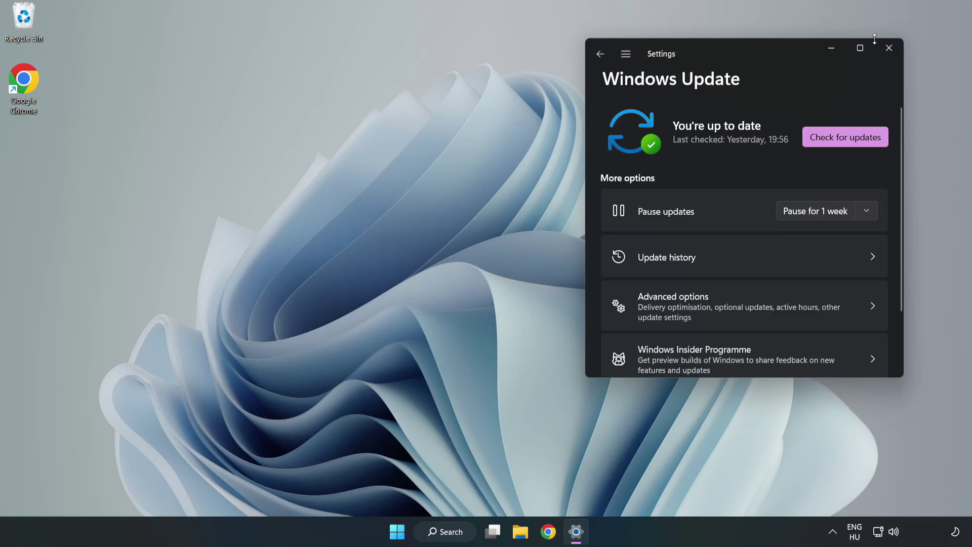
{"action": "left_click", "coordinate": [860, 48]}
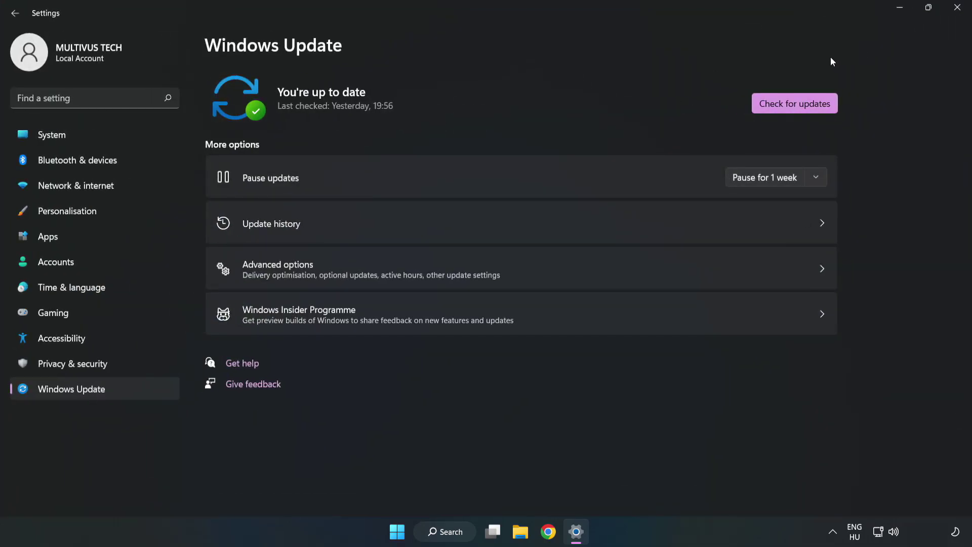
{"action": "left_click", "coordinate": [798, 105]}
{"action": "left_click", "coordinate": [958, 9]}
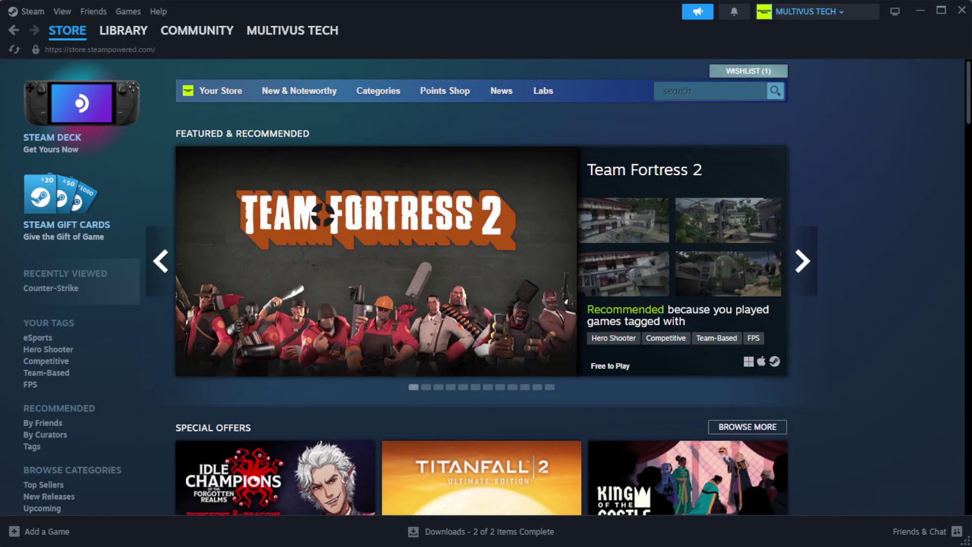
In the Steam library, open the properties of the favorite game that is not working and verify the integrity of its installed files
{"action": "mouse_move", "coordinate": [127, 37]}
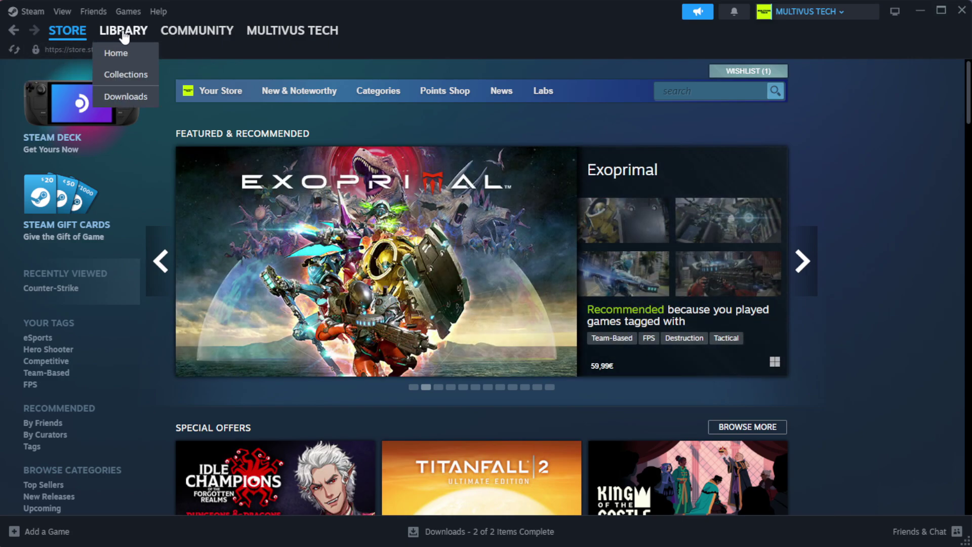
{"action": "left_click", "coordinate": [138, 54]}
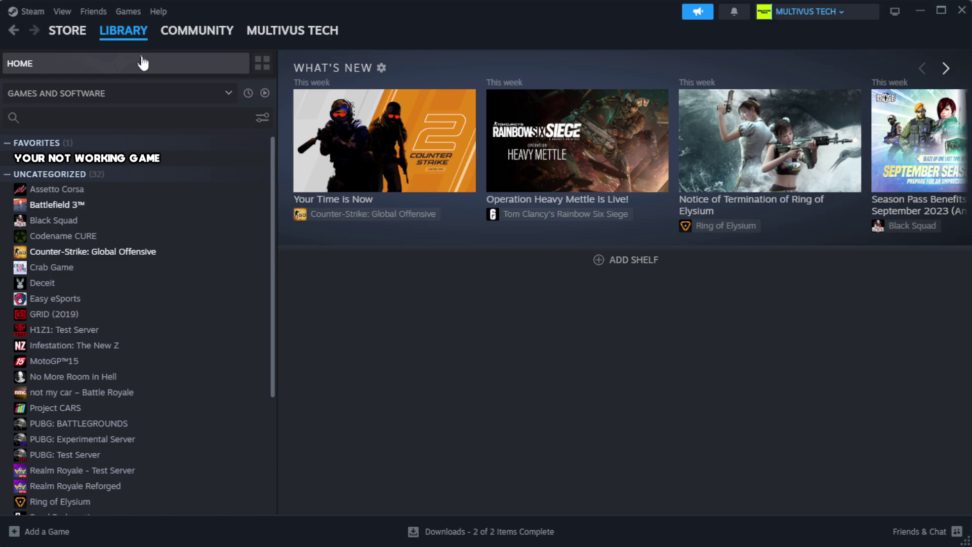
{"action": "right_click", "coordinate": [239, 160]}
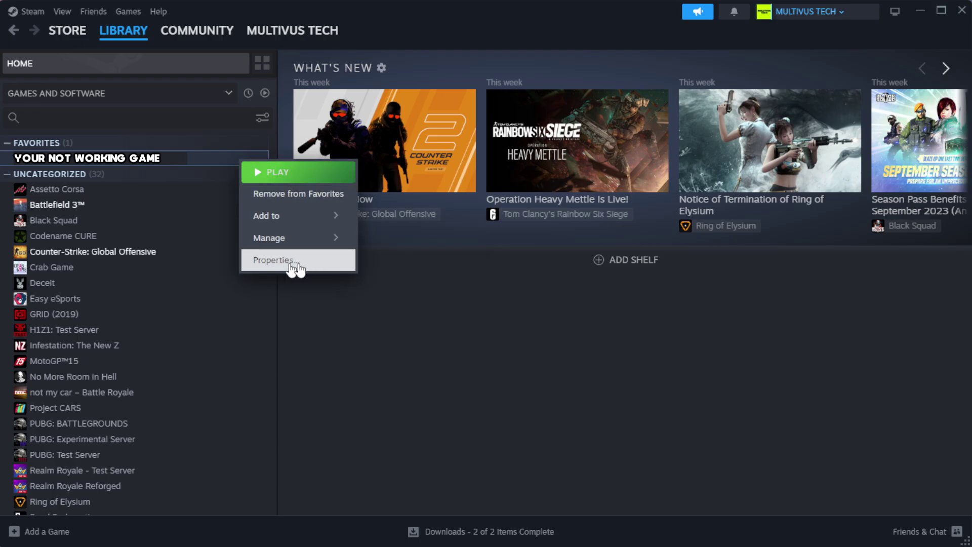
{"action": "left_click", "coordinate": [308, 266]}
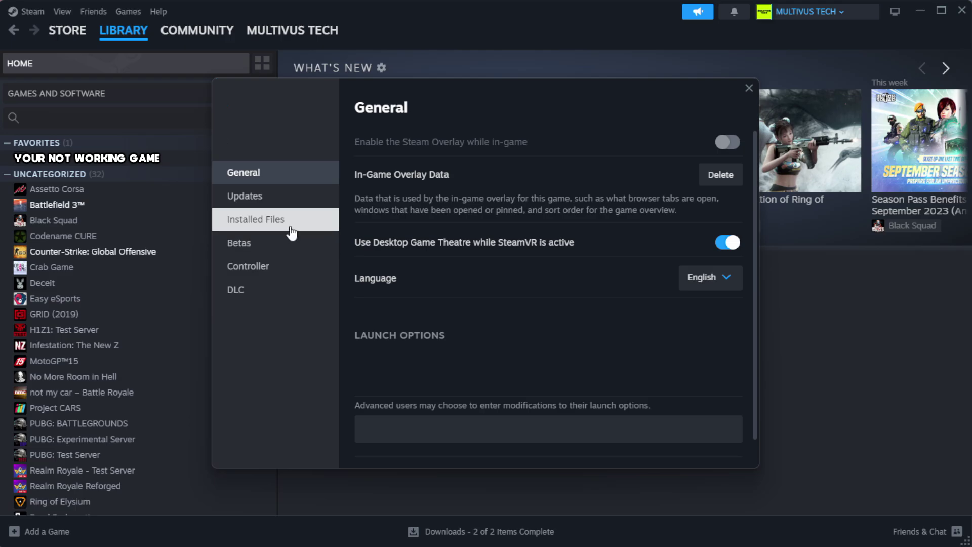
{"action": "left_click", "coordinate": [320, 230]}
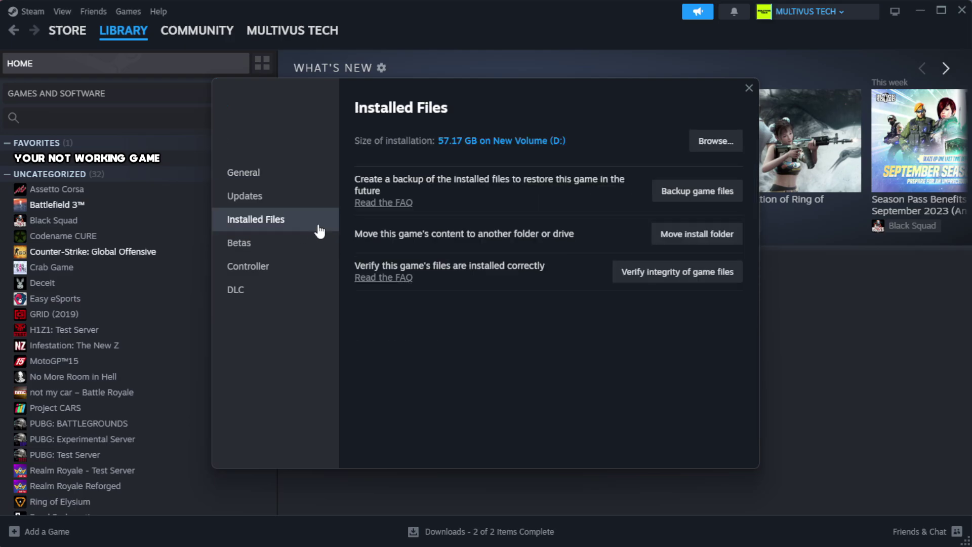
{"action": "left_click", "coordinate": [683, 282]}
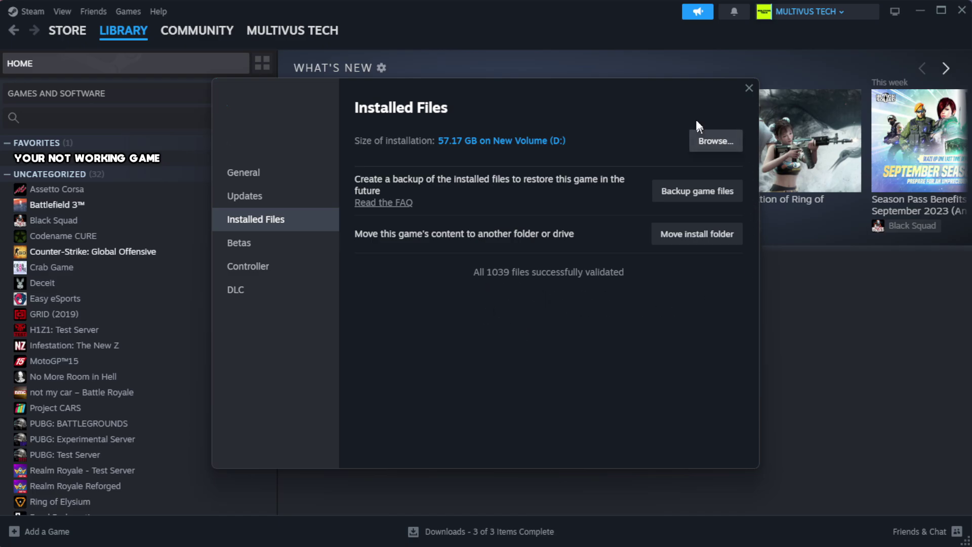
Browse to the game's installation folder and open the properties of the YOUR NOT WORKING GAME shortcut
{"action": "left_click", "coordinate": [714, 142]}
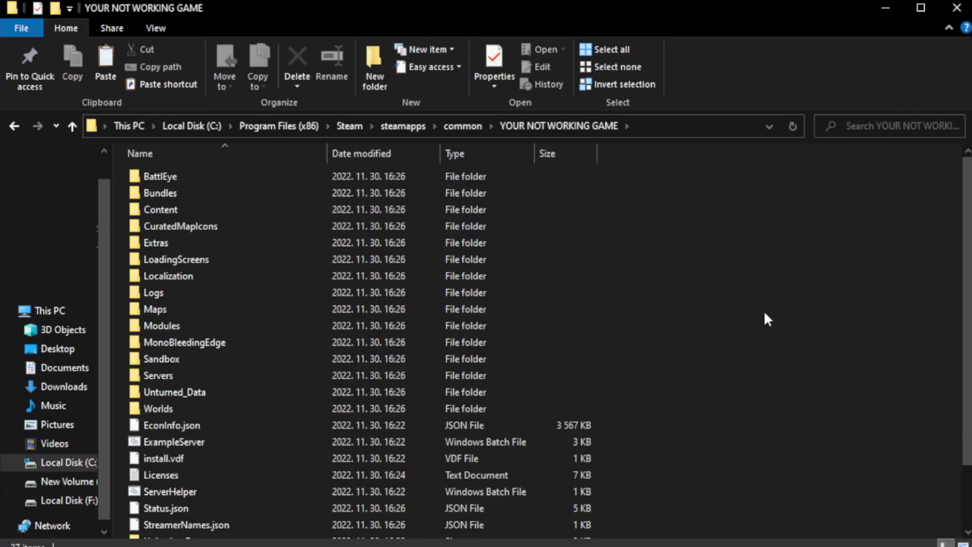
{"action": "scroll", "coordinate": [961, 276], "scroll_direction": "down", "scroll_amount": 2}
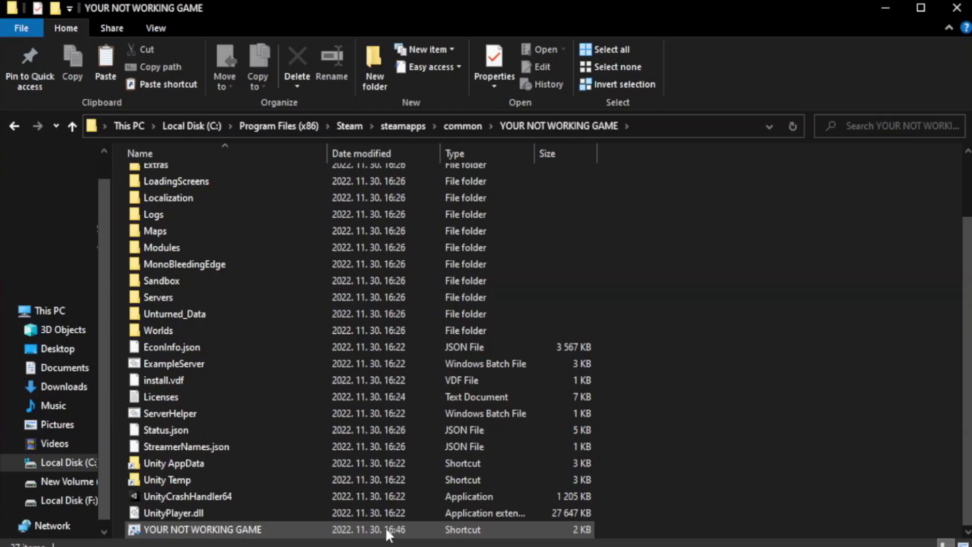
{"action": "left_click", "coordinate": [350, 532]}
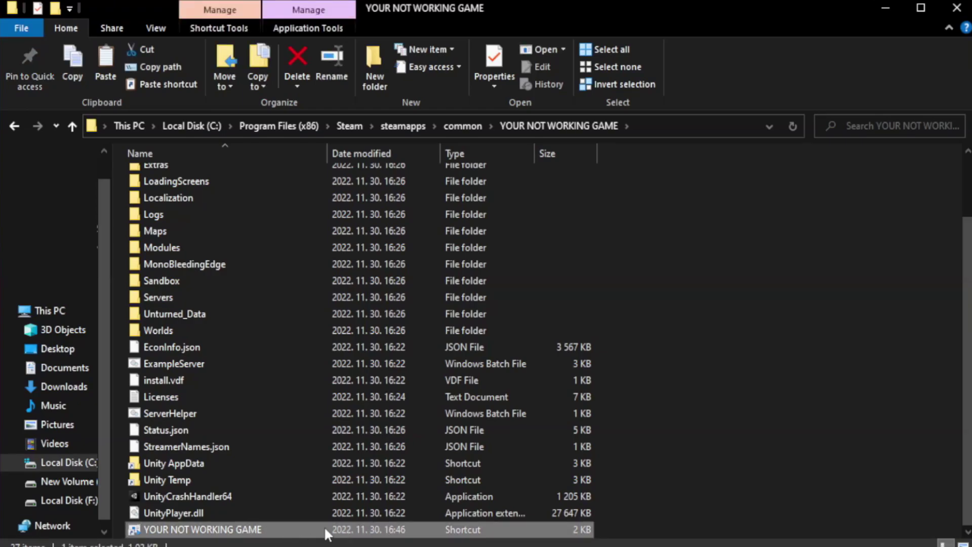
{"action": "right_click", "coordinate": [324, 529]}
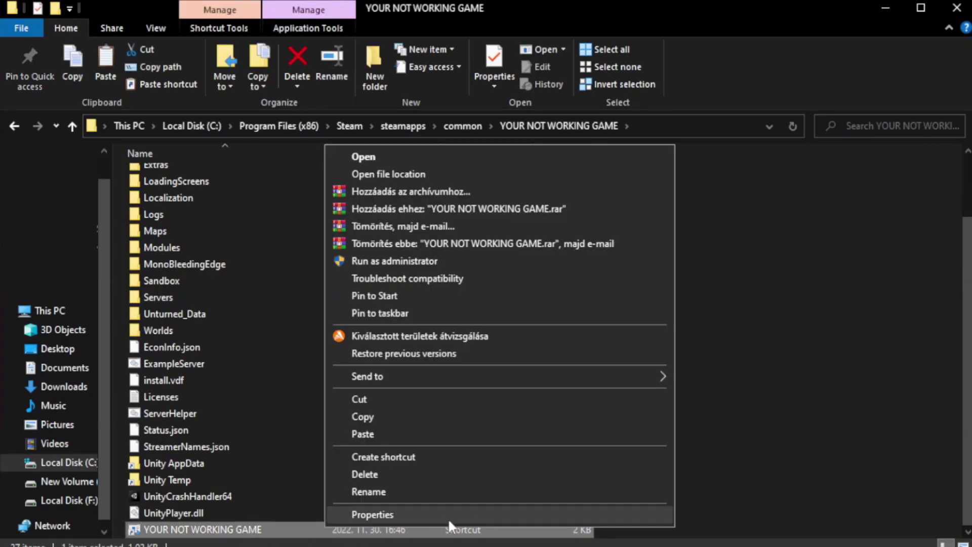
{"action": "left_click", "coordinate": [497, 516]}
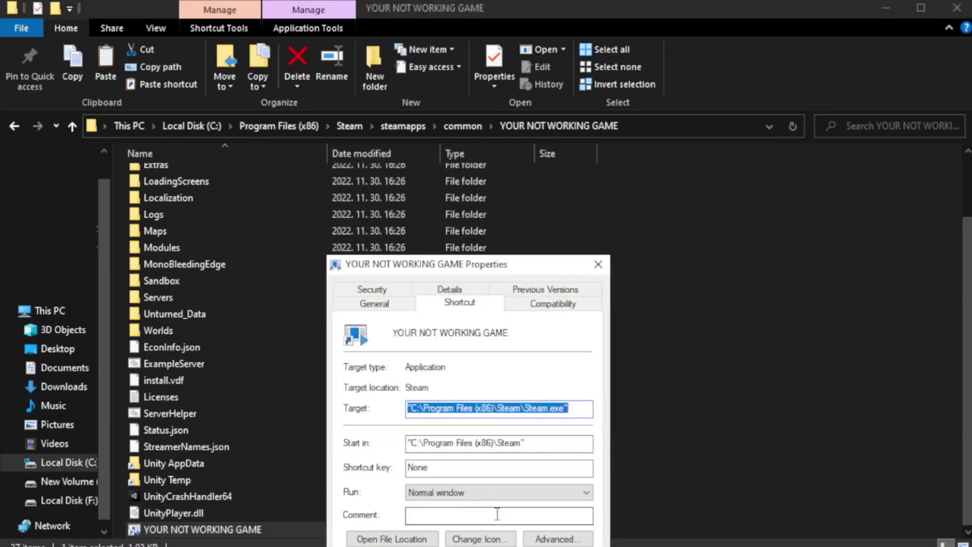
{"action": "left_click_drag", "start_coordinate": [488, 269], "coordinate": [489, 101]}
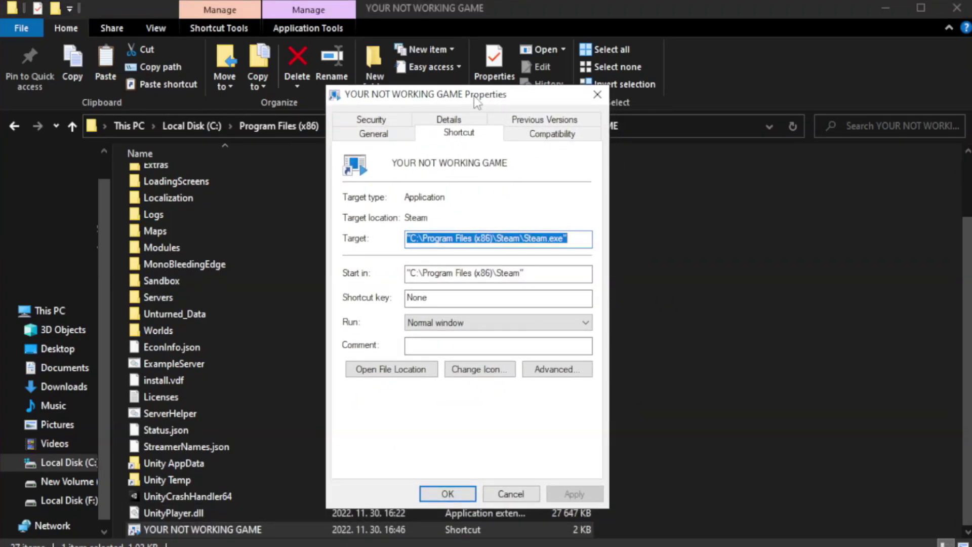
Apply compatibility settings to the game shortcut: Windows 8 compatibility mode, fullscreen optimizations disabled, and run as an administrator
{"action": "left_click", "coordinate": [549, 136]}
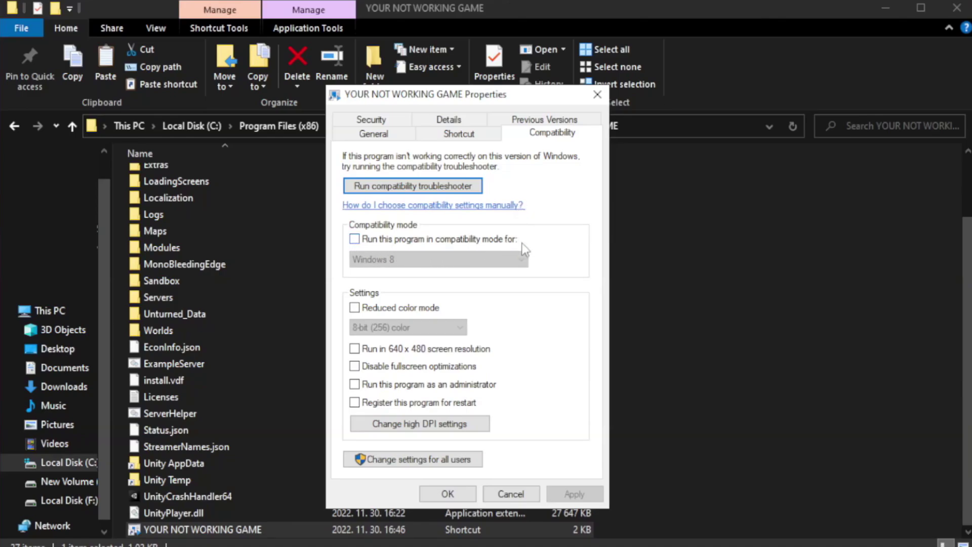
{"action": "left_click", "coordinate": [385, 239]}
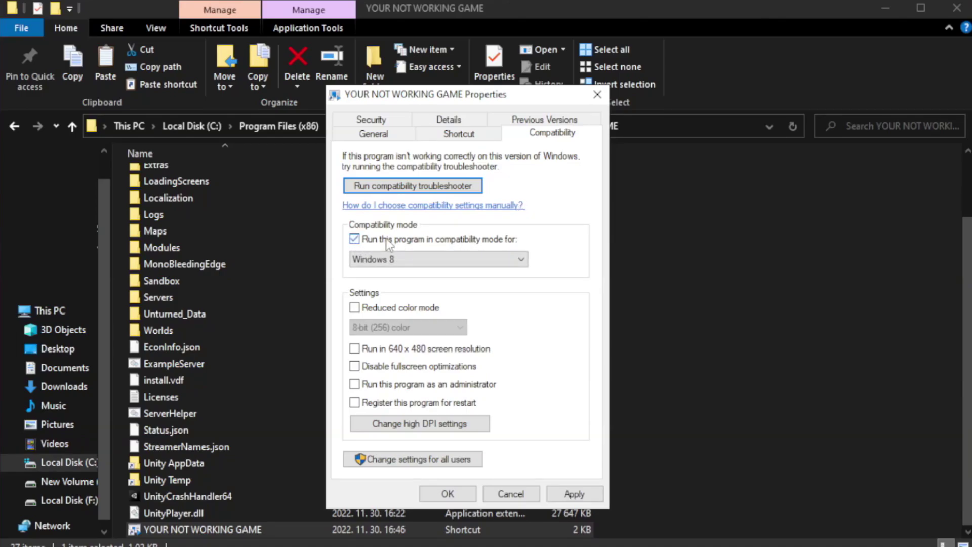
{"action": "left_click", "coordinate": [436, 259]}
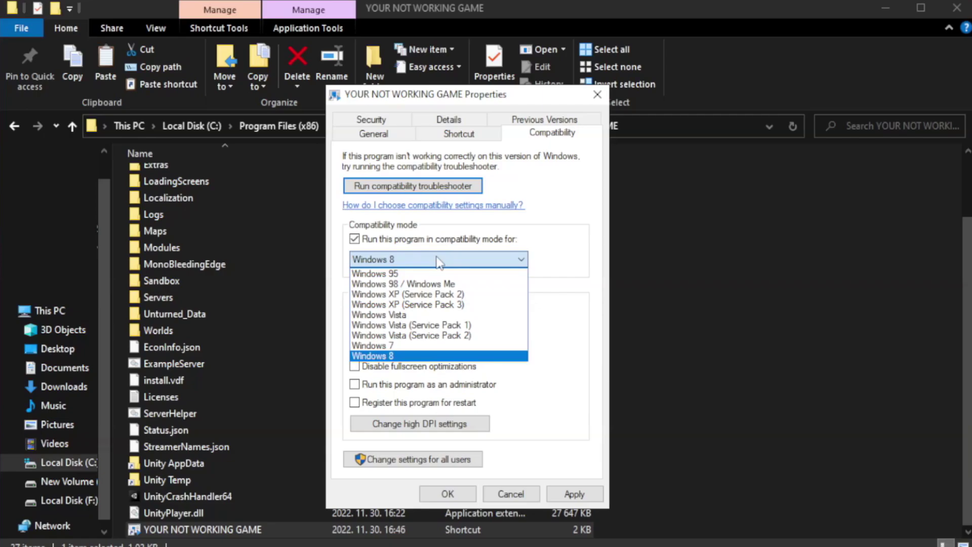
{"action": "left_click", "coordinate": [412, 356]}
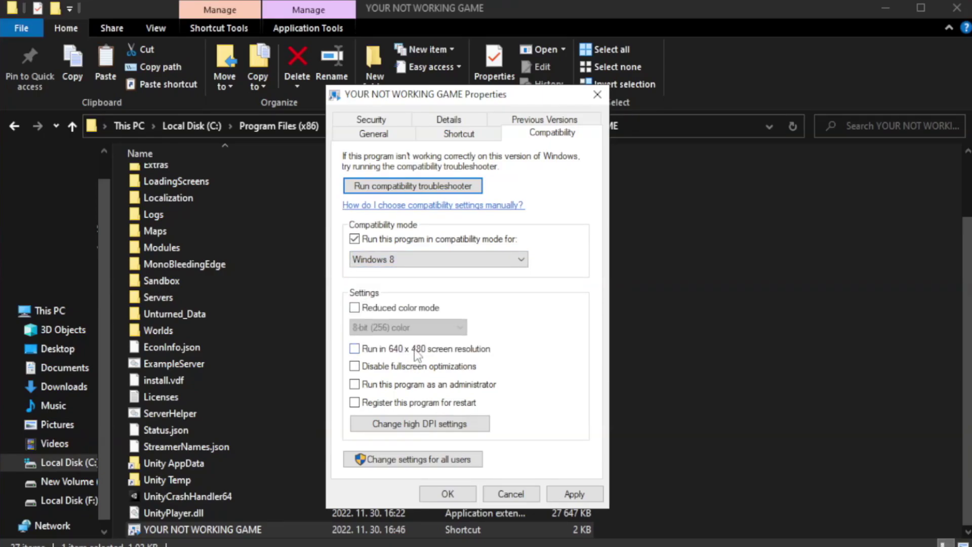
{"action": "left_click", "coordinate": [379, 373]}
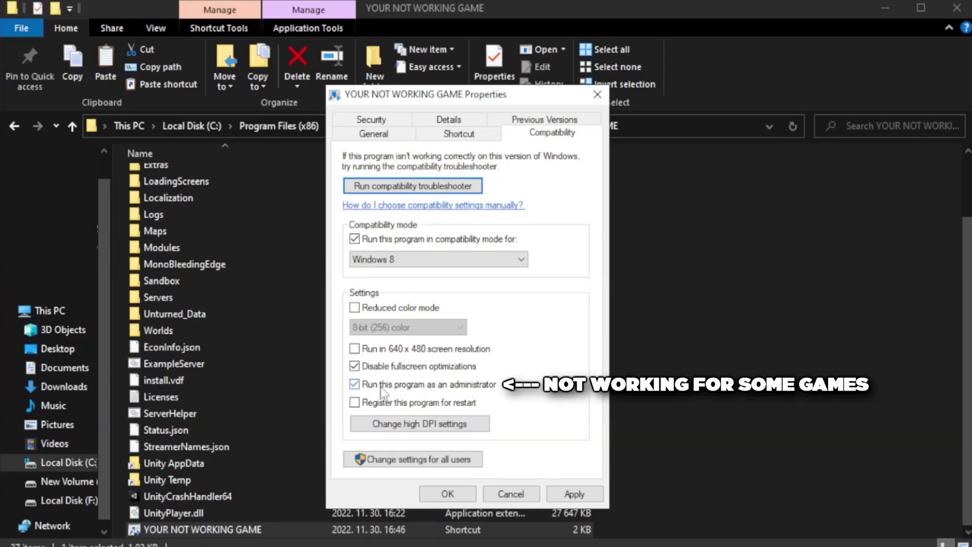
{"action": "left_click", "coordinate": [576, 491]}
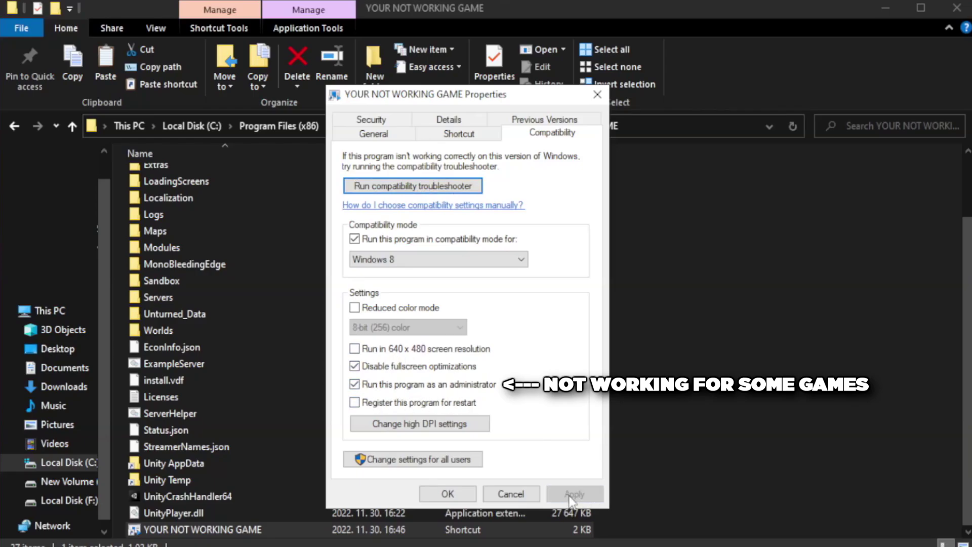
{"action": "left_click", "coordinate": [446, 494]}
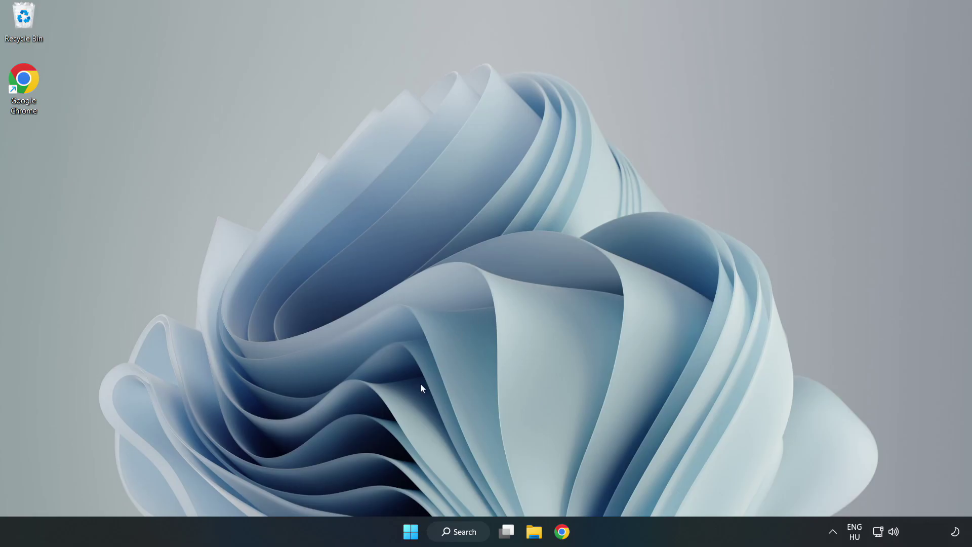
In Task Manager, disable Cortana, Microsoft Edge, Microsoft Teams and Phone Link as startup apps, and close Task Manager
{"action": "right_click", "coordinate": [412, 536]}
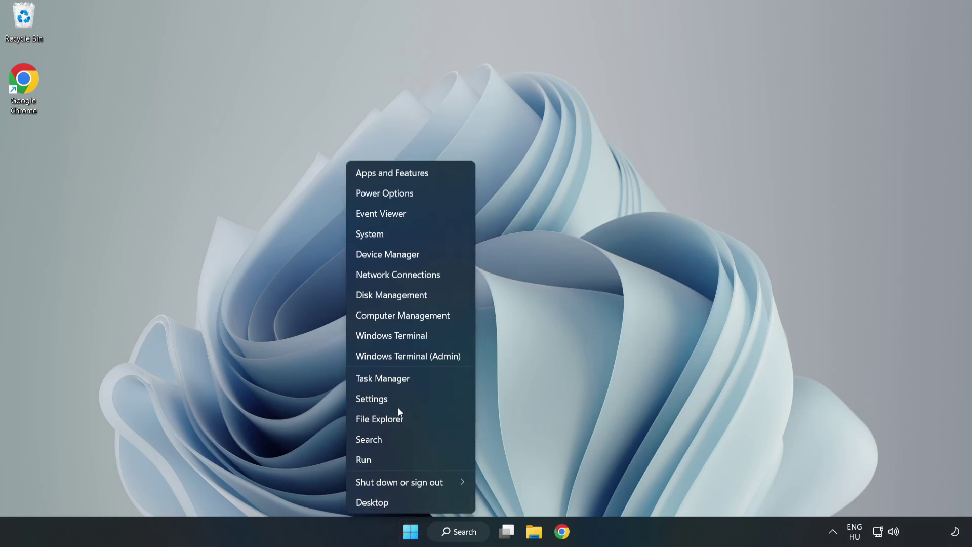
{"action": "left_click", "coordinate": [410, 380]}
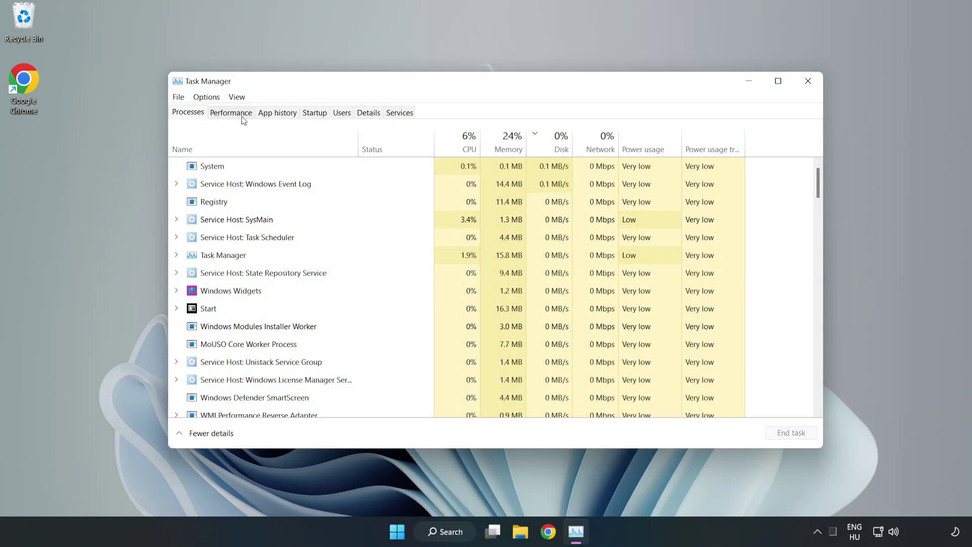
{"action": "left_click", "coordinate": [316, 116]}
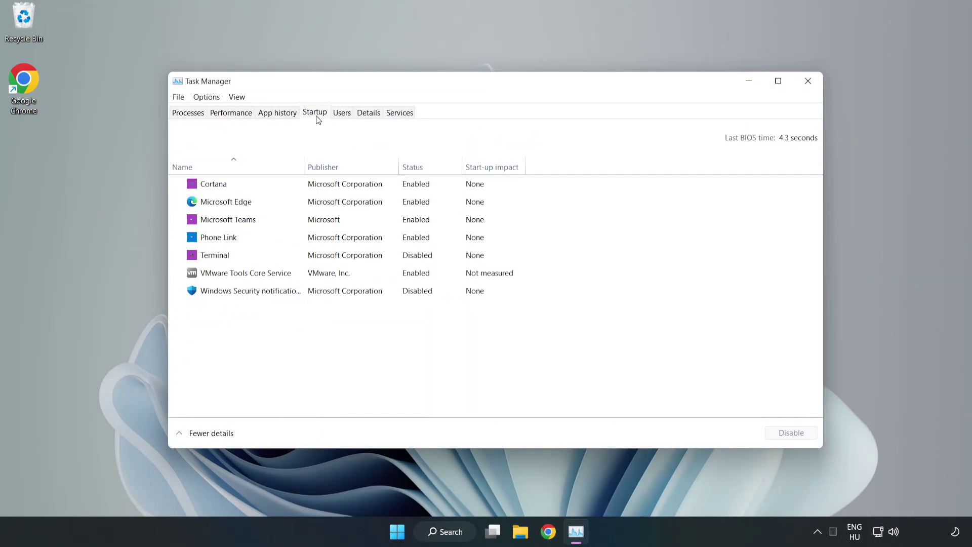
{"action": "left_click", "coordinate": [336, 190]}
{"action": "left_click", "coordinate": [790, 432]}
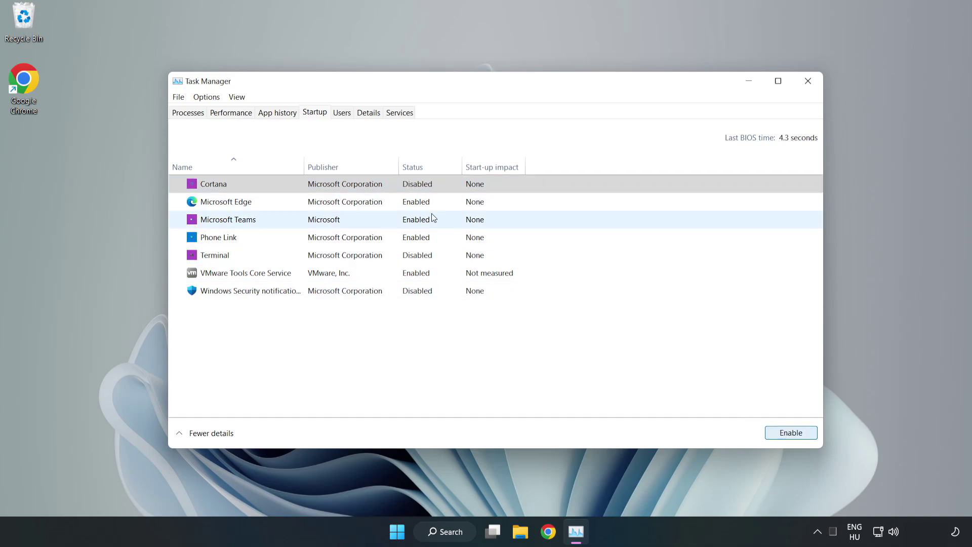
{"action": "left_click", "coordinate": [430, 203]}
{"action": "left_click", "coordinate": [780, 432]}
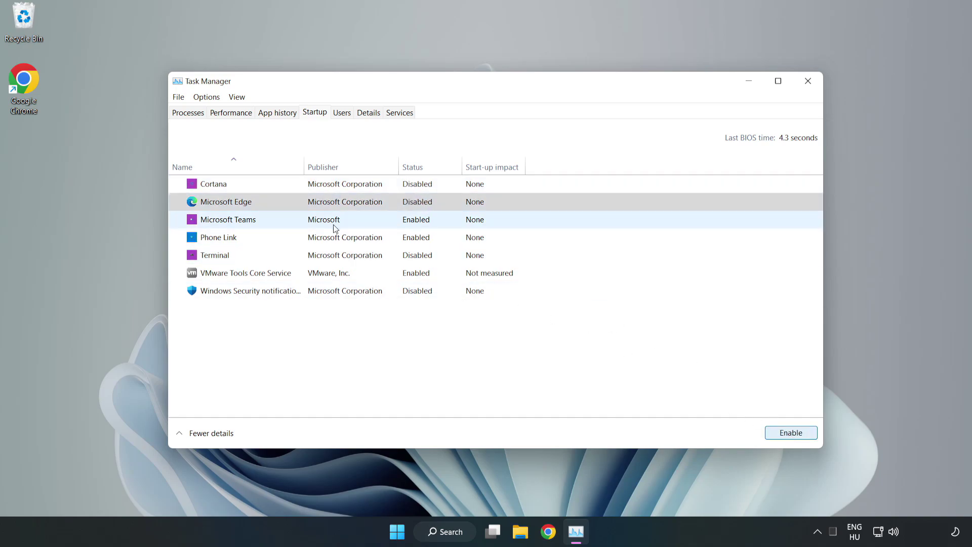
{"action": "left_click", "coordinate": [334, 223]}
{"action": "left_click", "coordinate": [786, 434]}
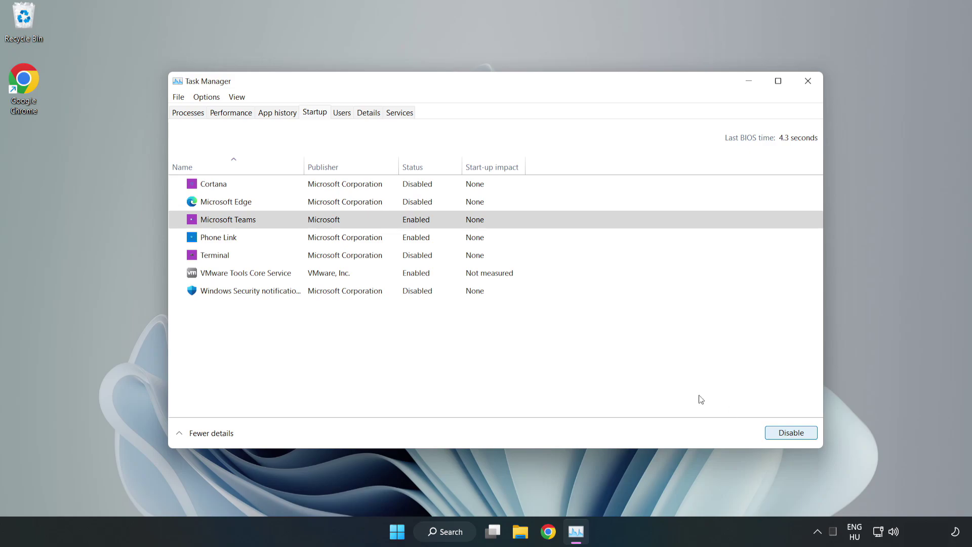
{"action": "left_click", "coordinate": [323, 238]}
{"action": "left_click", "coordinate": [780, 434]}
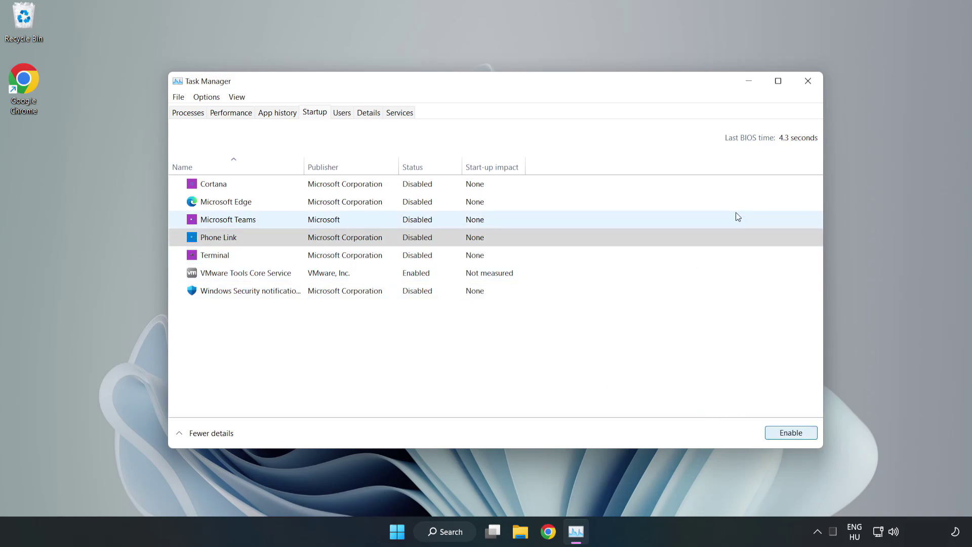
{"action": "left_click", "coordinate": [808, 83]}
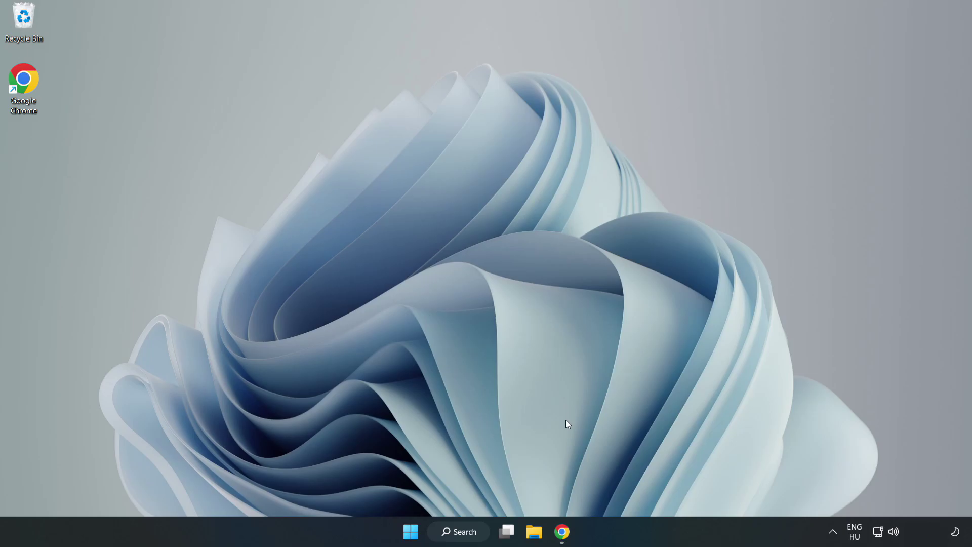
Switch to Chrome and download the DirectX End-User Runtime Web Installer in English from the Microsoft Download Center page
{"action": "left_click", "coordinate": [560, 534]}
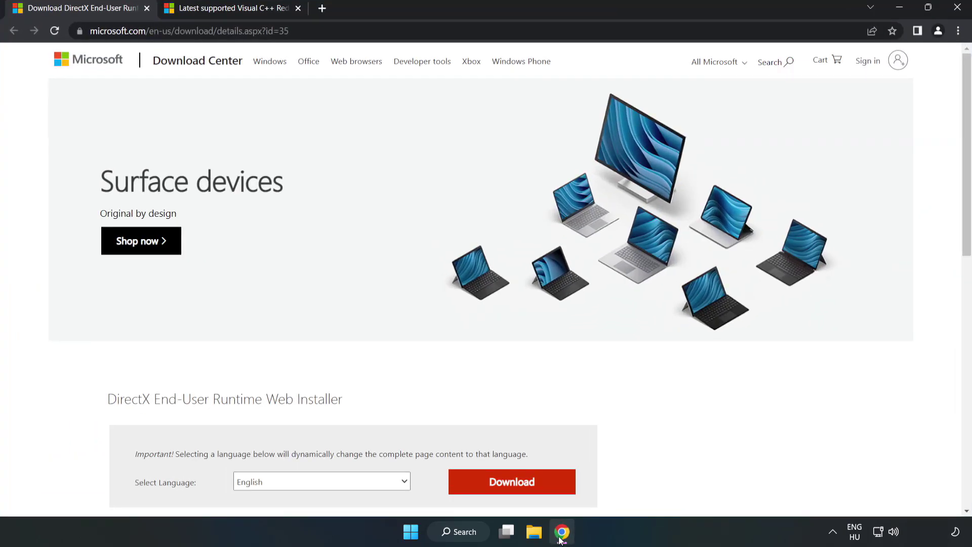
{"action": "left_click", "coordinate": [303, 32]}
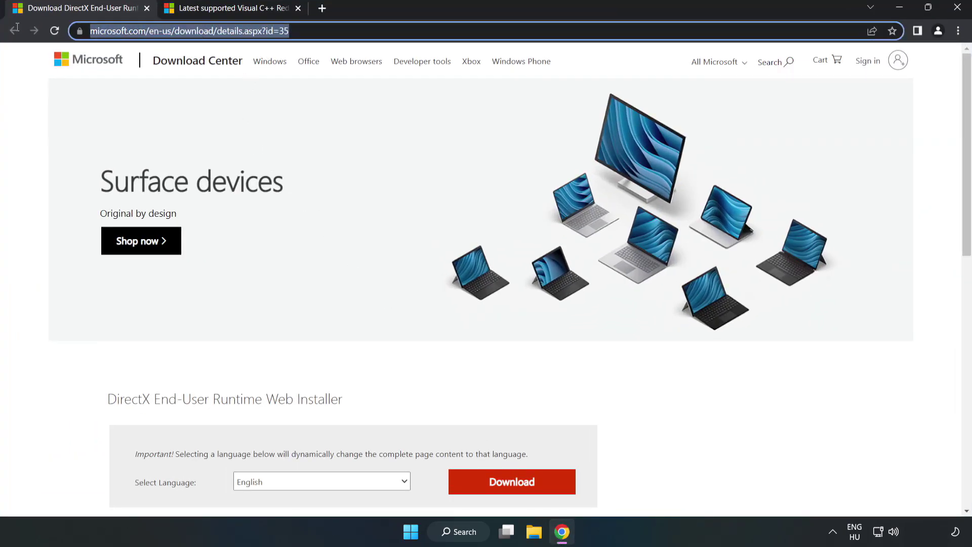
{"action": "key", "text": "End"}
{"action": "left_click", "coordinate": [41, 115]}
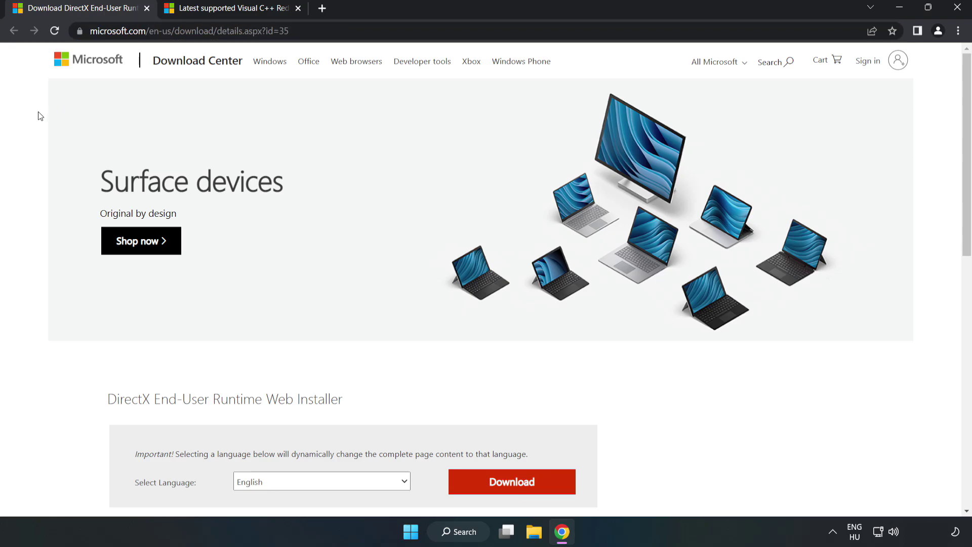
{"action": "scroll", "coordinate": [41, 115], "scroll_direction": "down", "scroll_amount": 3}
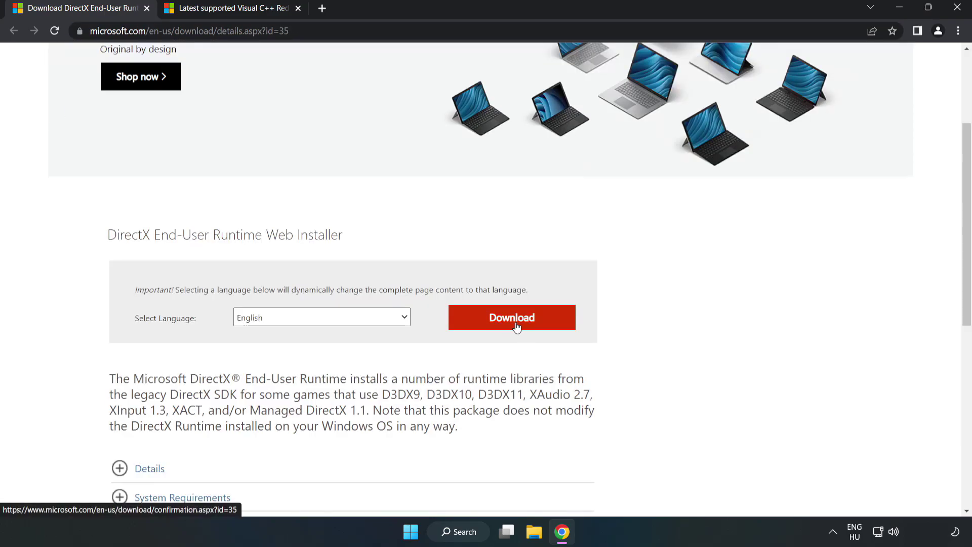
{"action": "left_click", "coordinate": [517, 327]}
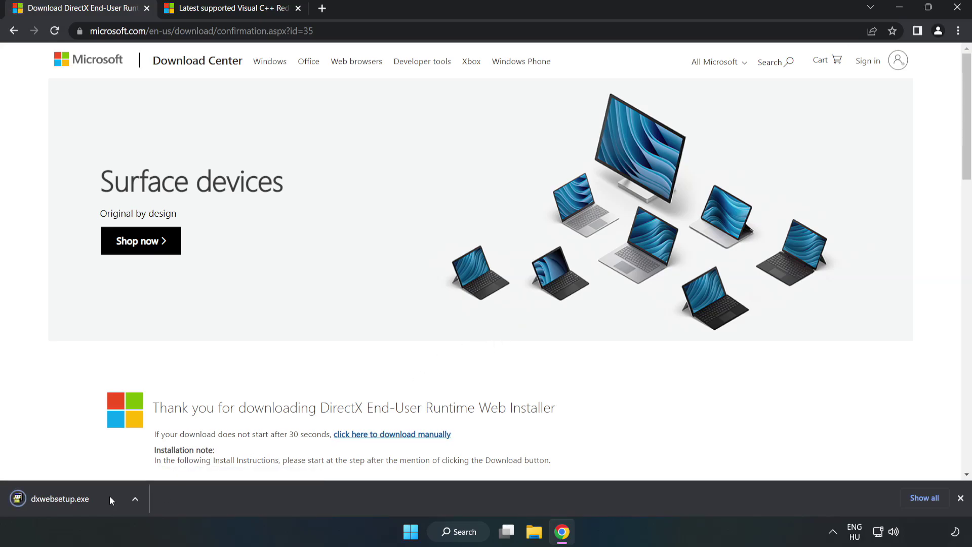
Run the downloaded dxwebsetup.exe, accepting the agreement and leaving out the Bing Bar, finish the setup and close the DirectX page
{"action": "left_click", "coordinate": [72, 500]}
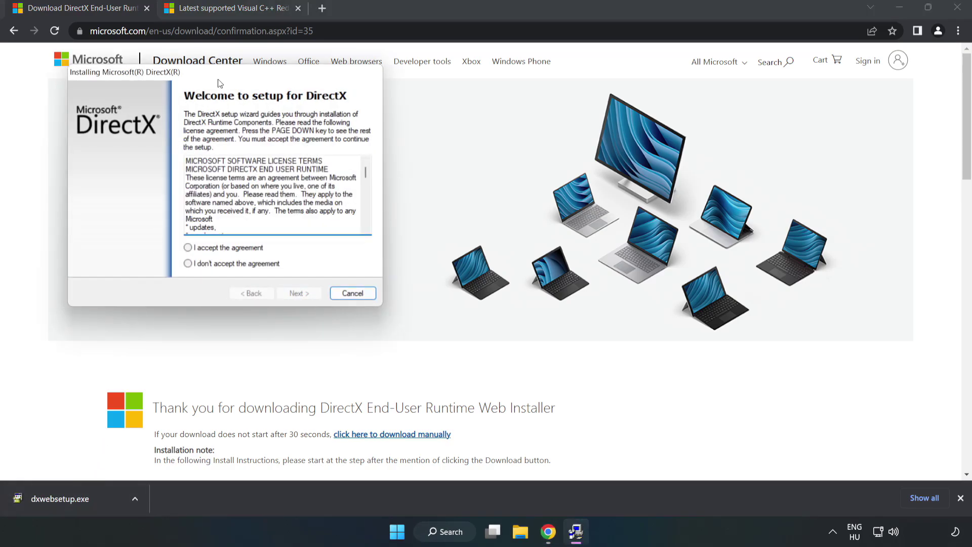
{"action": "left_click_drag", "start_coordinate": [220, 79], "coordinate": [473, 163]}
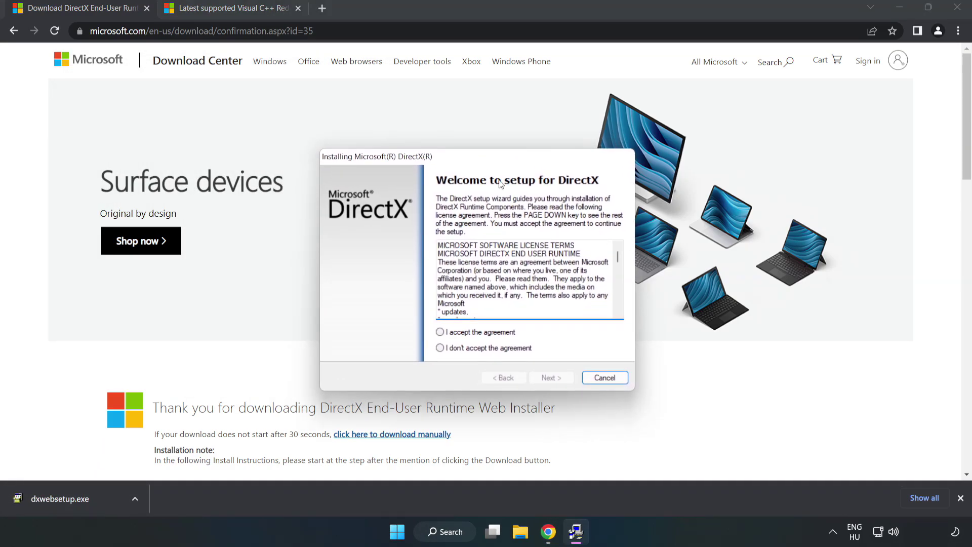
{"action": "left_click_drag", "start_coordinate": [618, 257], "coordinate": [611, 313]}
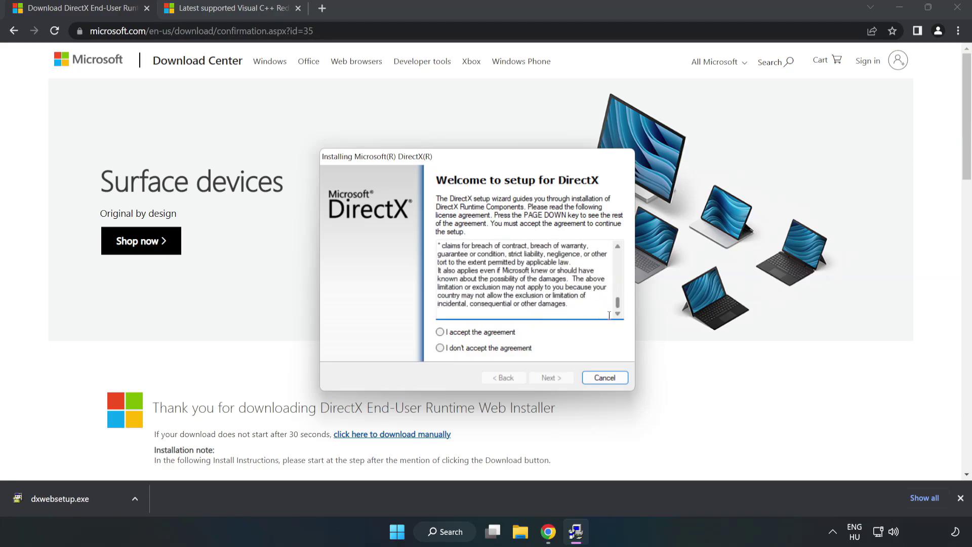
{"action": "left_click", "coordinate": [609, 315]}
{"action": "left_click", "coordinate": [449, 334]}
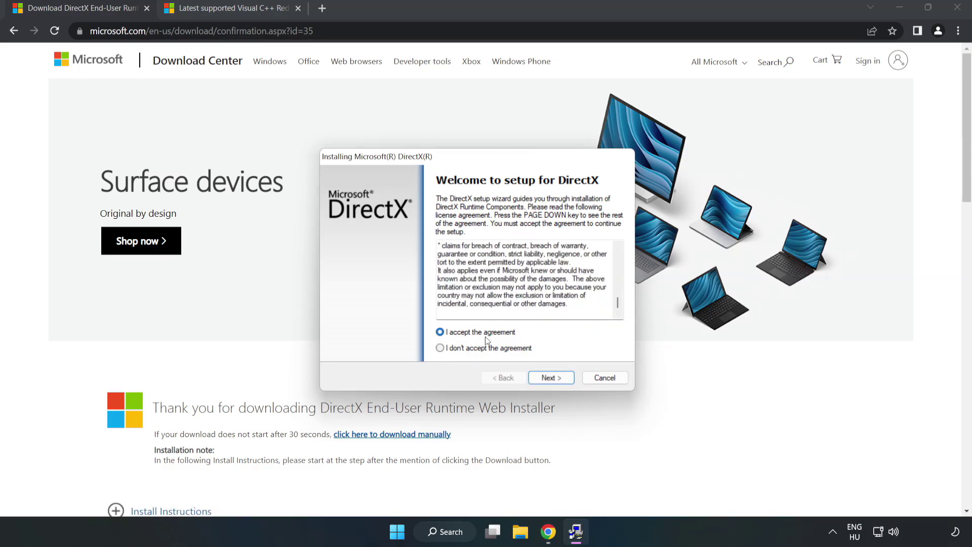
{"action": "left_click", "coordinate": [555, 381]}
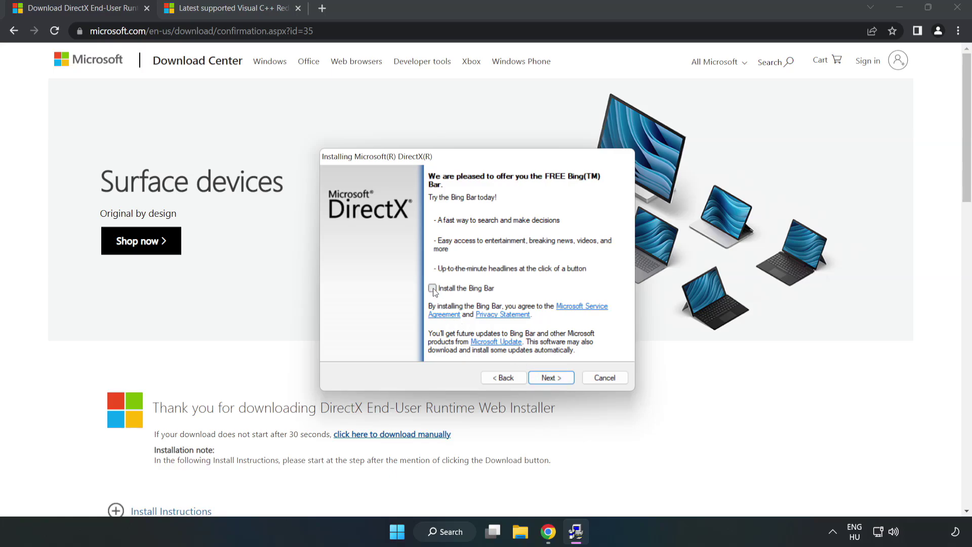
{"action": "left_click", "coordinate": [549, 378]}
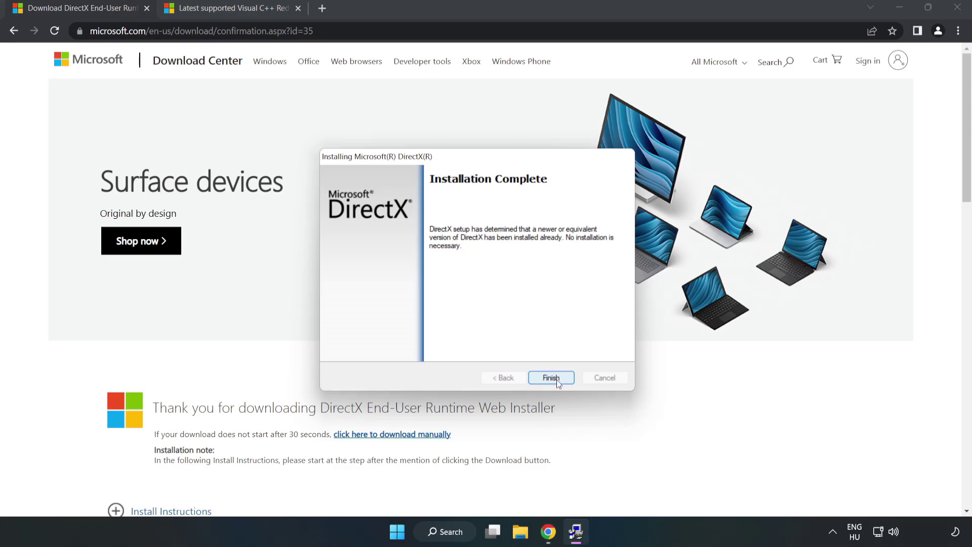
{"action": "left_click", "coordinate": [551, 378]}
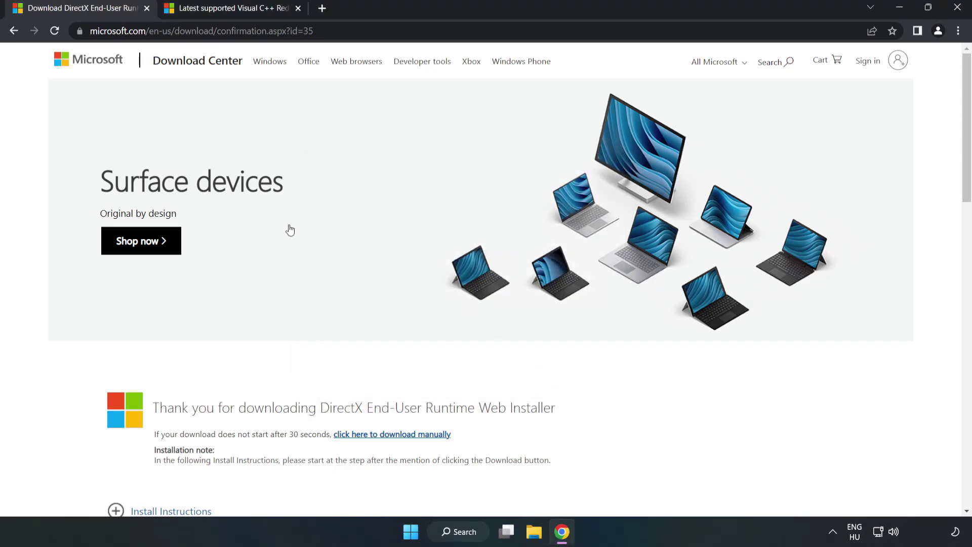
{"action": "left_click", "coordinate": [146, 8]}
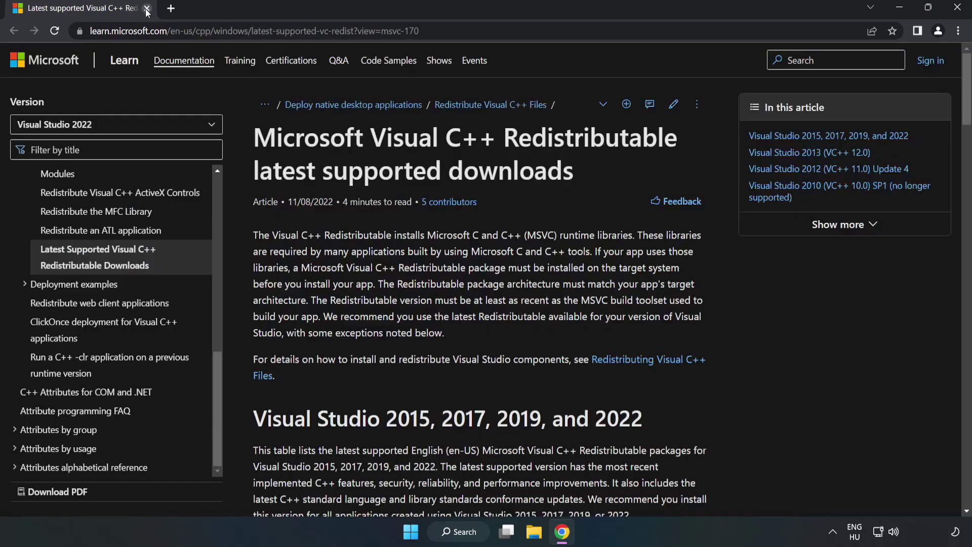
Download the ARM64, X86 and X64 Visual C++ Redistributable installers for Visual Studio 2015, 2017, 2019 and 2022
{"action": "left_click", "coordinate": [443, 30]}
{"action": "mouse_move", "coordinate": [444, 30]}
{"action": "left_mouse_down"}
{"action": "mouse_move", "coordinate": [92, 30]}
{"action": "mouse_move", "coordinate": [440, 31]}
{"action": "left_mouse_up"}
{"action": "left_click", "coordinate": [389, 182]}
{"action": "scroll", "coordinate": [389, 183], "scroll_direction": "down", "scroll_amount": 4}
{"action": "scroll", "coordinate": [389, 187], "scroll_direction": "down", "scroll_amount": 3}
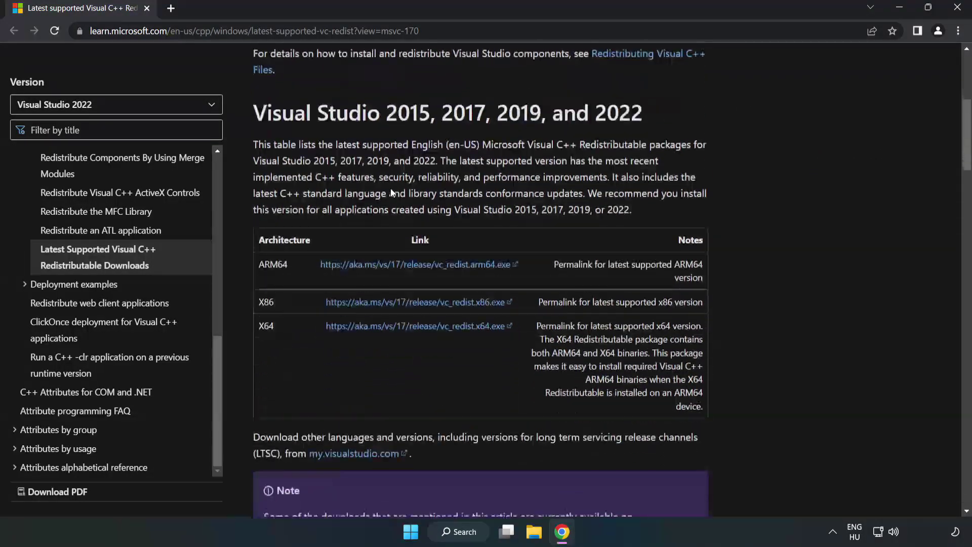
{"action": "scroll", "coordinate": [383, 195], "scroll_direction": "down", "scroll_amount": 1}
{"action": "scroll", "coordinate": [384, 197], "scroll_direction": "up", "scroll_amount": 1}
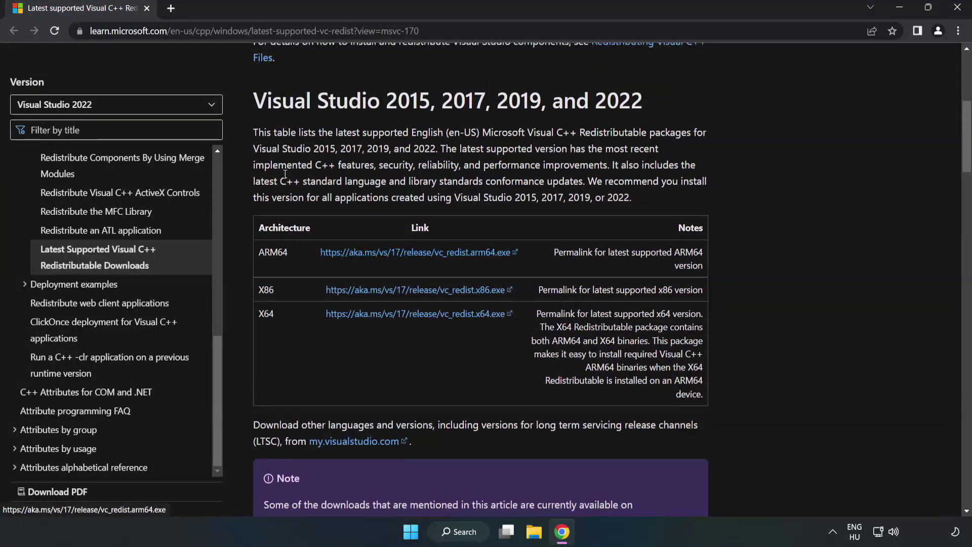
{"action": "left_click_drag", "start_coordinate": [259, 100], "coordinate": [642, 105]}
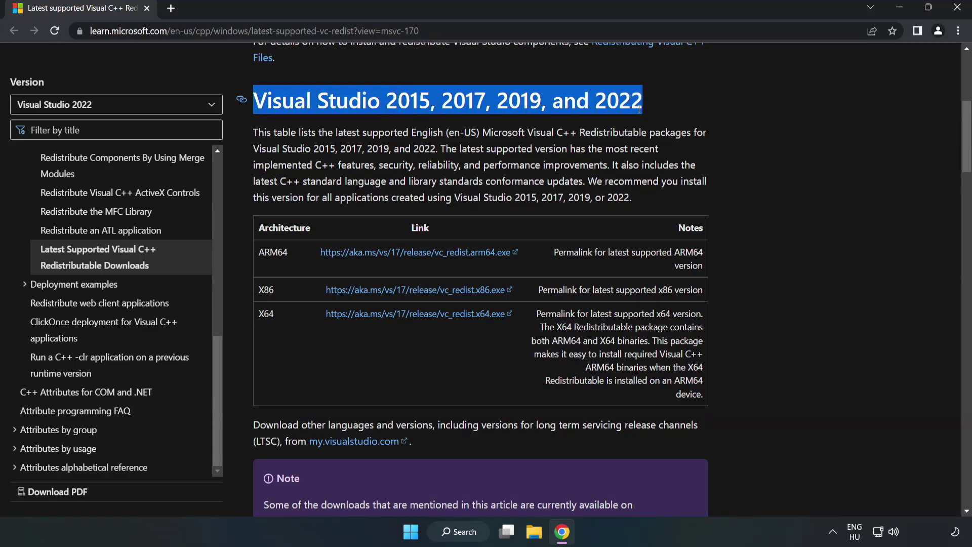
{"action": "left_click", "coordinate": [603, 128]}
{"action": "left_click", "coordinate": [400, 252]}
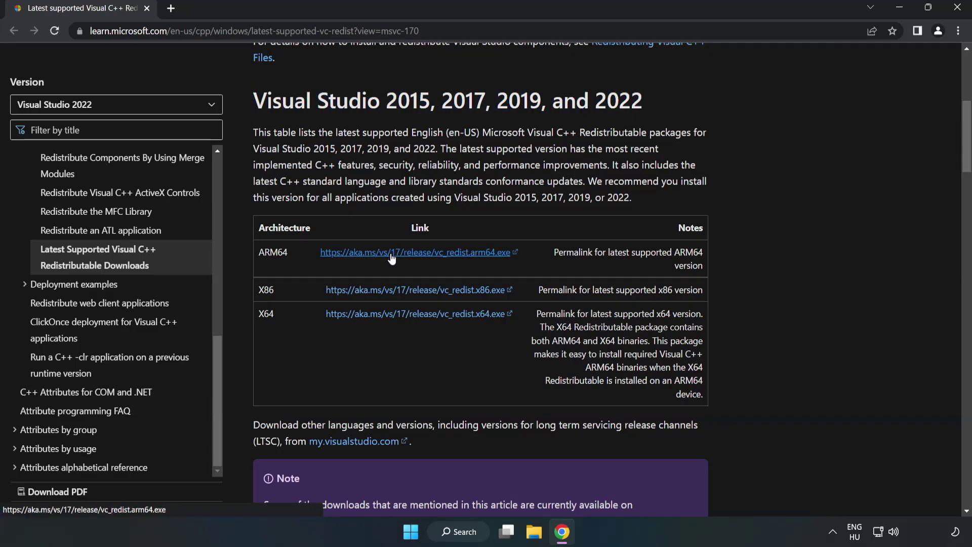
{"action": "left_click", "coordinate": [396, 299]}
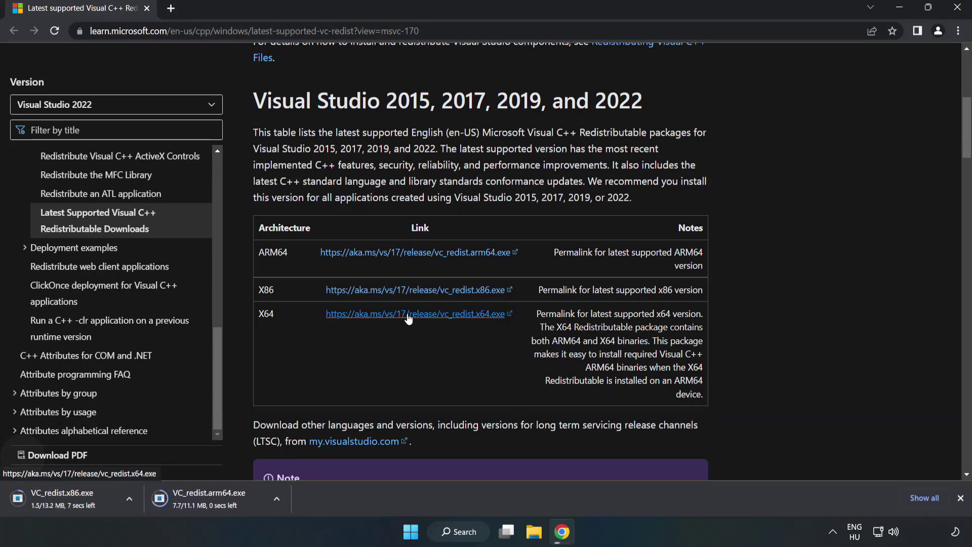
{"action": "left_click", "coordinate": [409, 316]}
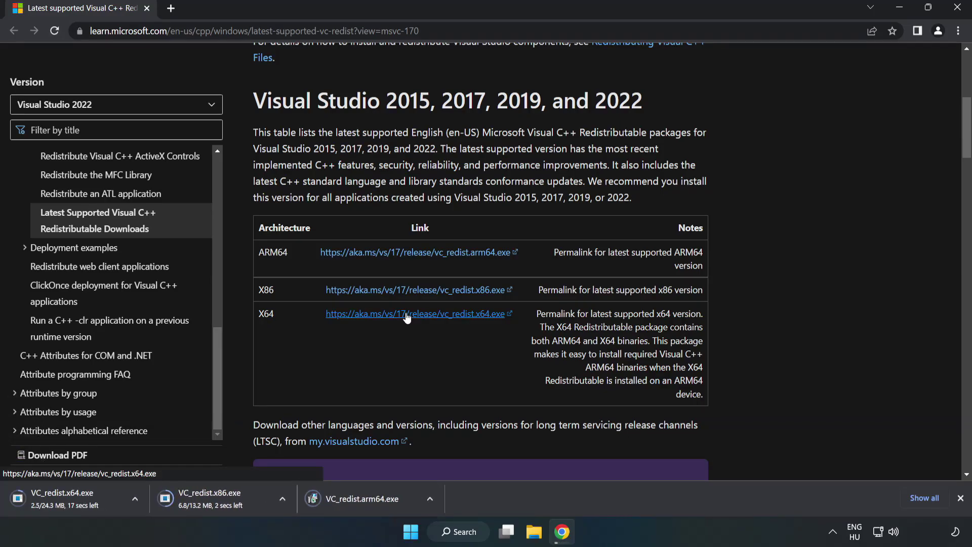
Try to install the ARM64 Visual C++ Redistributable from VC_redist.arm64.exe, agreeing to the license terms, and close its setup
{"action": "left_click", "coordinate": [371, 500]}
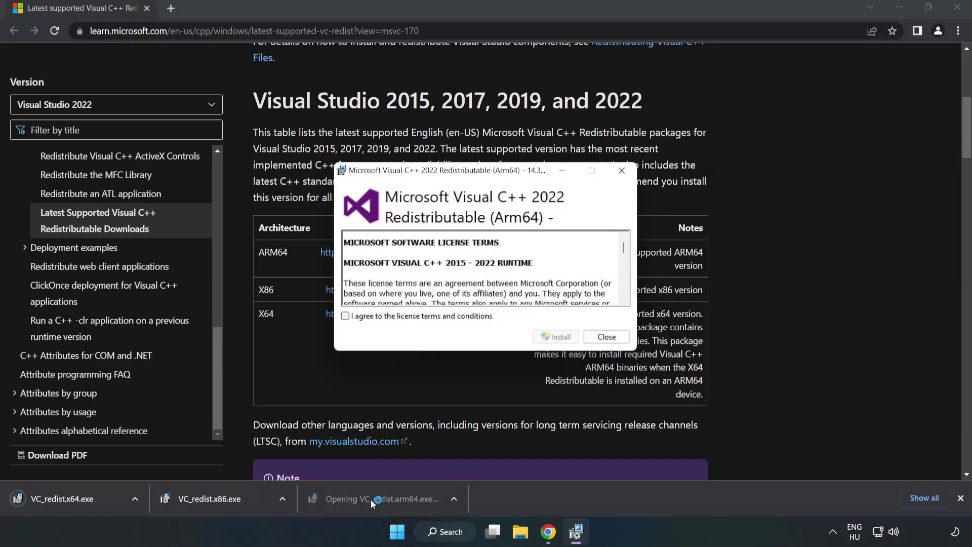
{"action": "left_click_drag", "start_coordinate": [624, 246], "coordinate": [625, 299]}
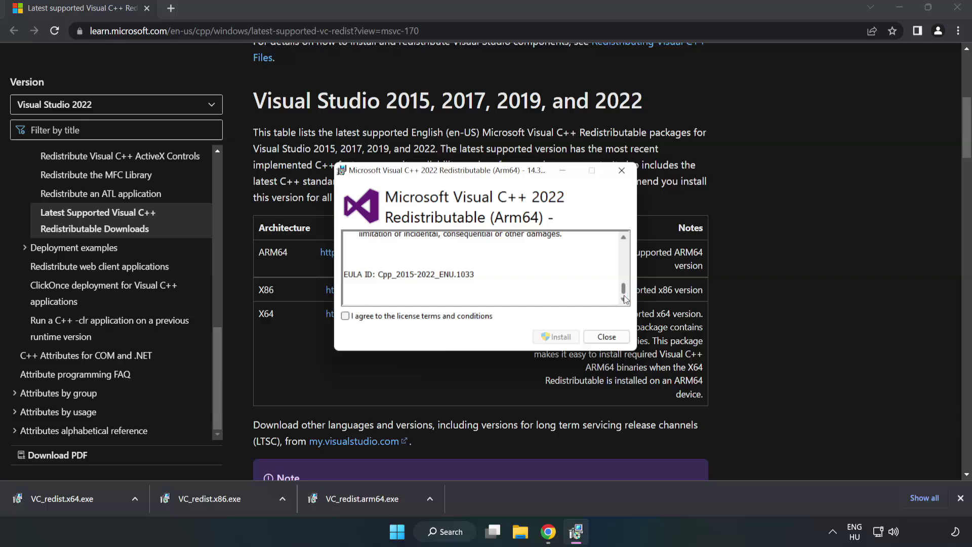
{"action": "left_click", "coordinate": [345, 316]}
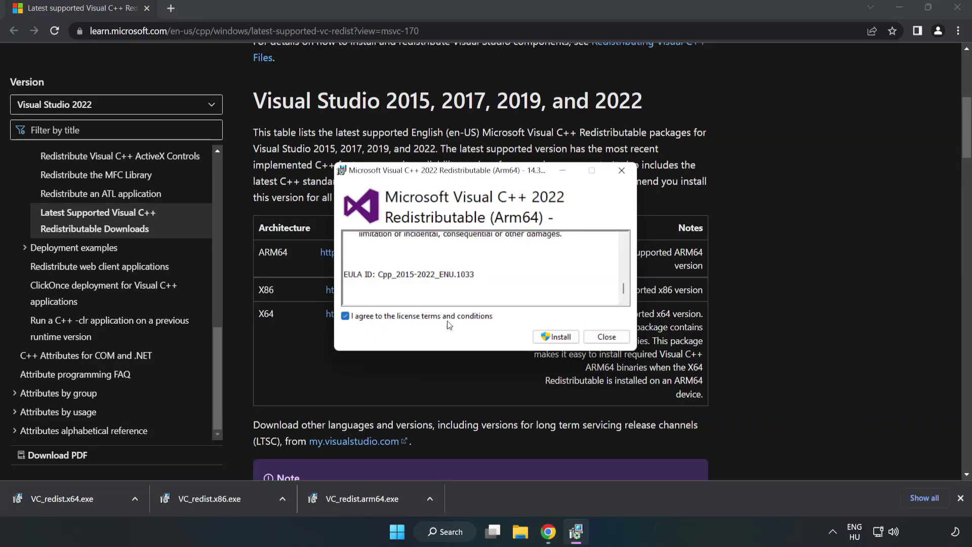
{"action": "left_click", "coordinate": [557, 337]}
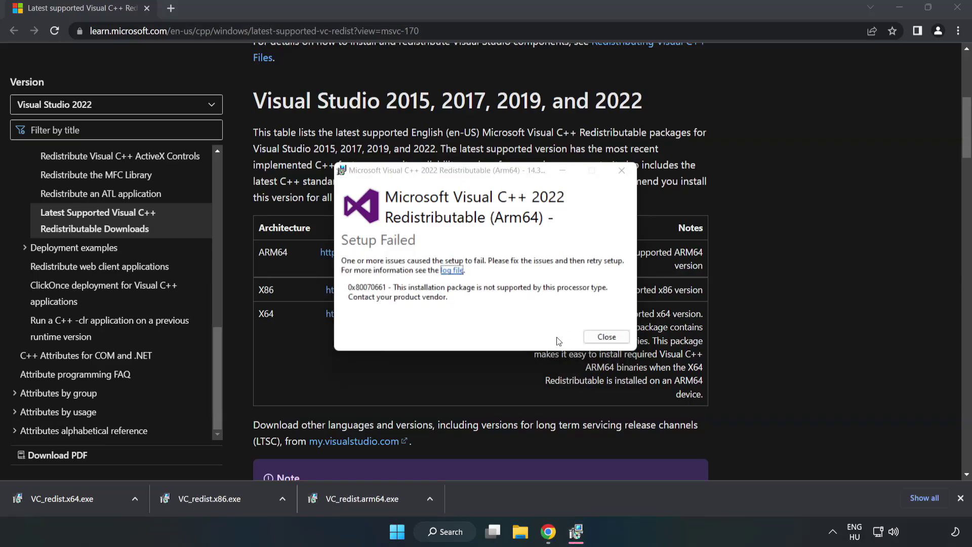
{"action": "left_click", "coordinate": [606, 337]}
Install the x86 Visual C++ Redistributable from VC_redist.x86.exe, agreeing to the license terms, and close its setup
{"action": "left_click", "coordinate": [214, 497]}
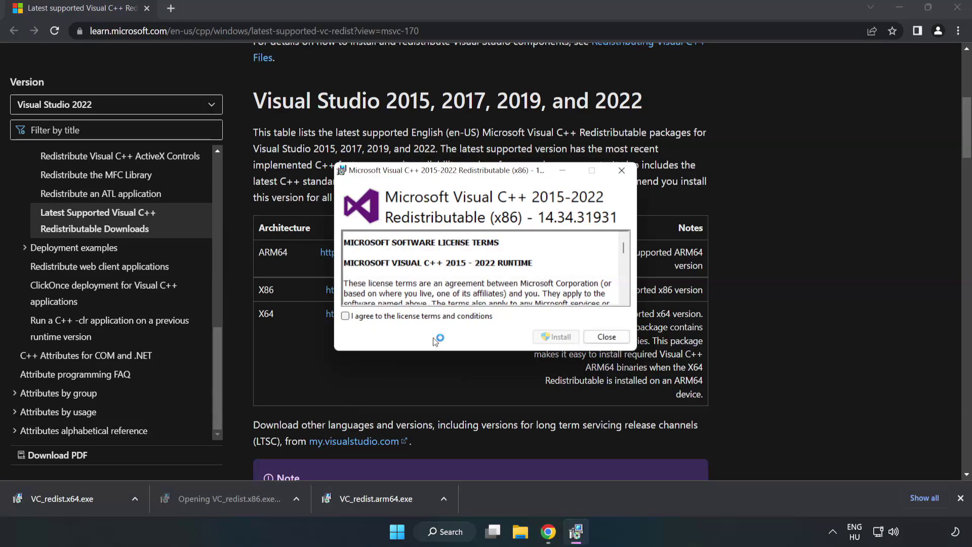
{"action": "left_click_drag", "start_coordinate": [621, 248], "coordinate": [623, 302]}
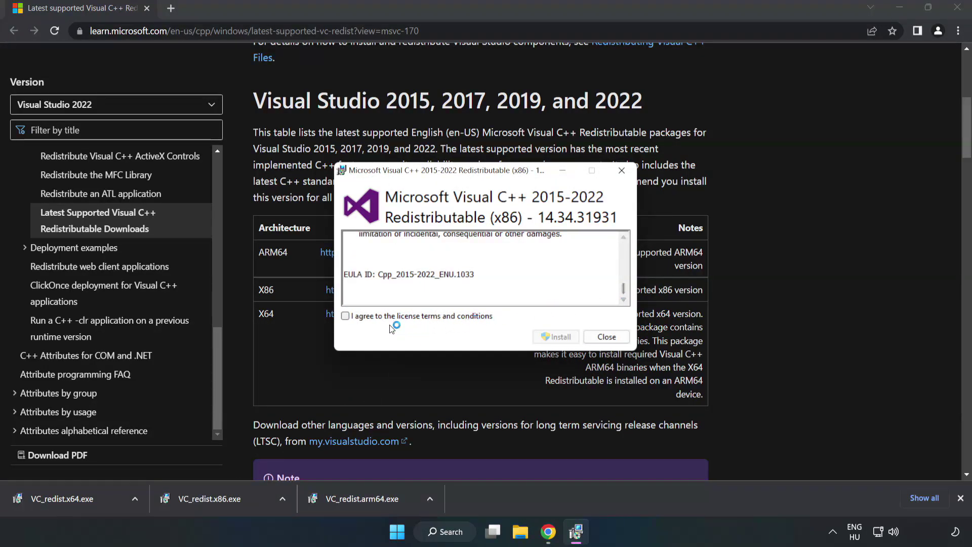
{"action": "left_click", "coordinate": [345, 315]}
{"action": "left_click", "coordinate": [555, 337]}
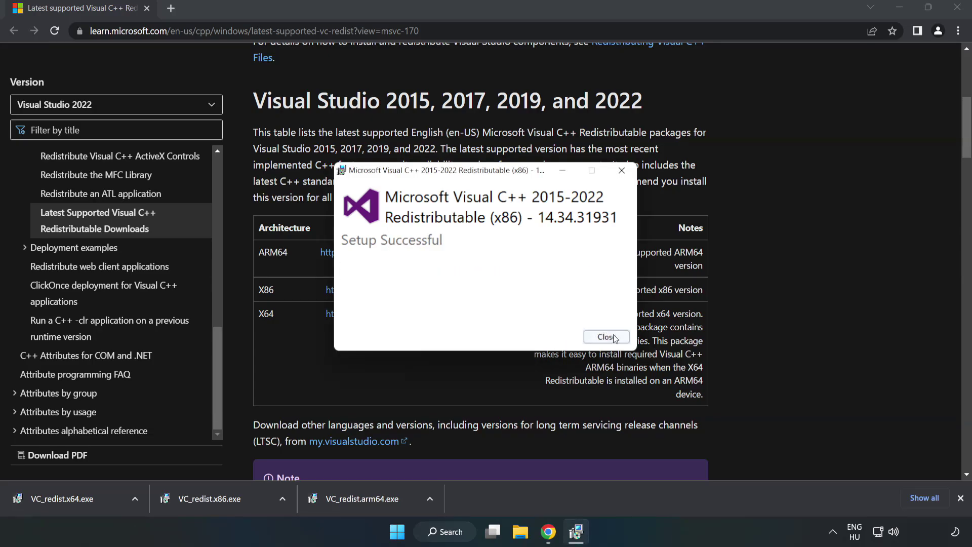
{"action": "left_click", "coordinate": [607, 337]}
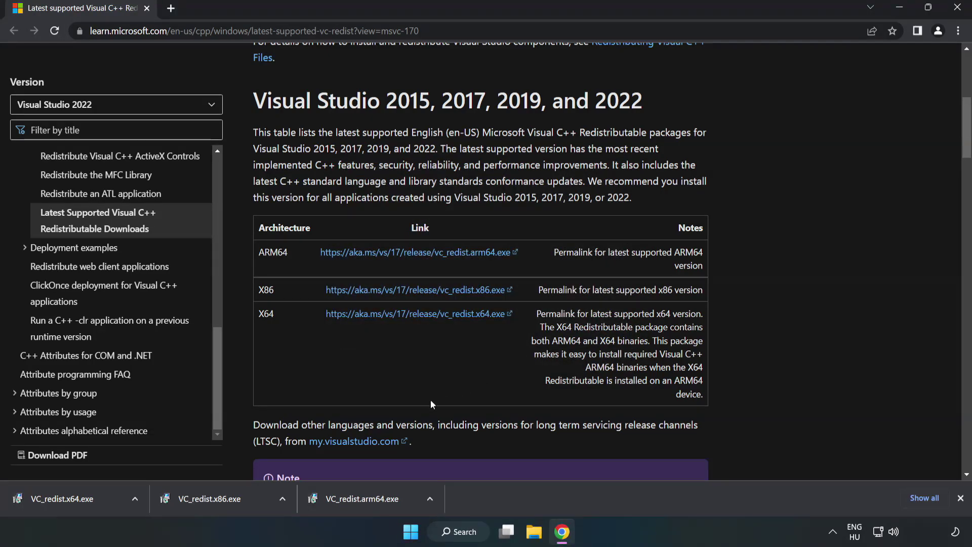
Install the x64 Visual C++ Redistributable from VC_redist.x64.exe, agreeing to the license terms, and close its setup and the browser
{"action": "left_click", "coordinate": [52, 498]}
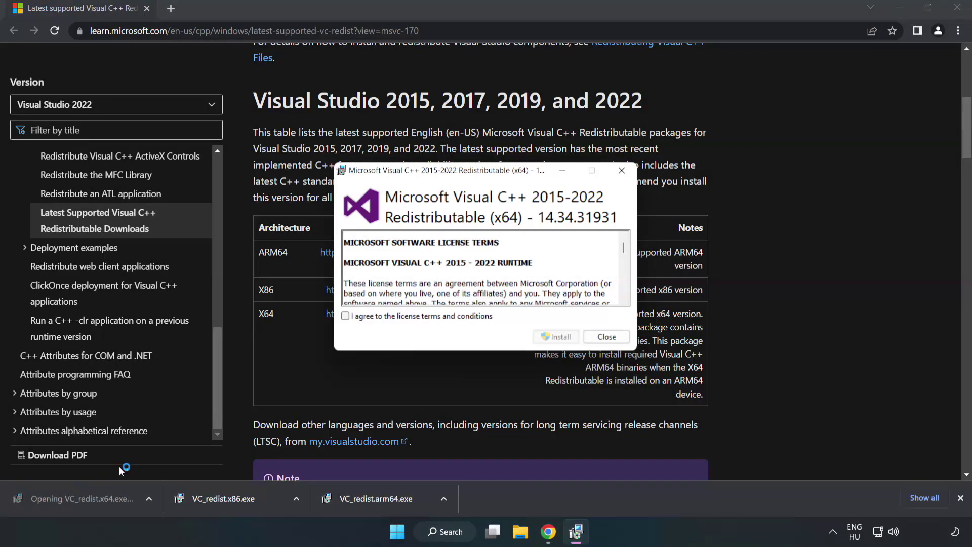
{"action": "left_click_drag", "start_coordinate": [624, 250], "coordinate": [625, 296]}
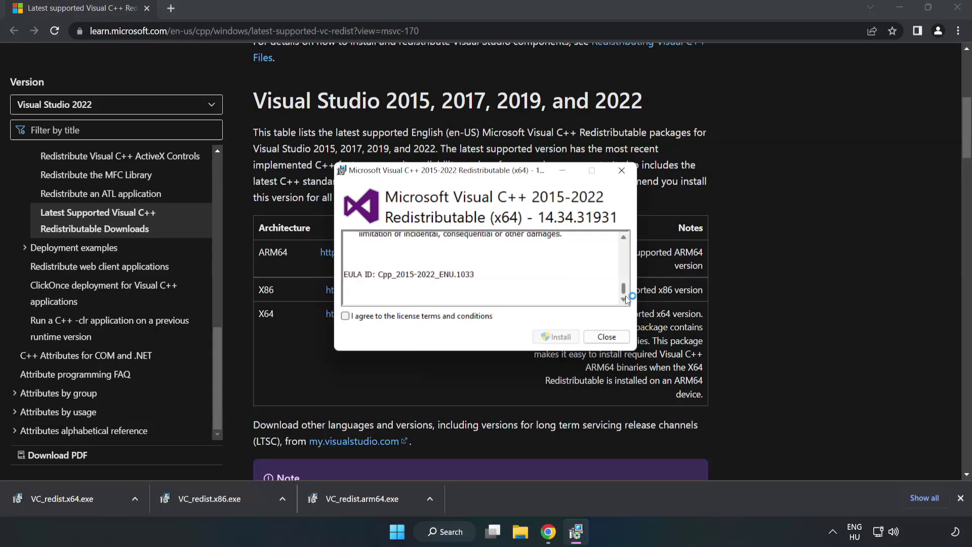
{"action": "left_click", "coordinate": [345, 316]}
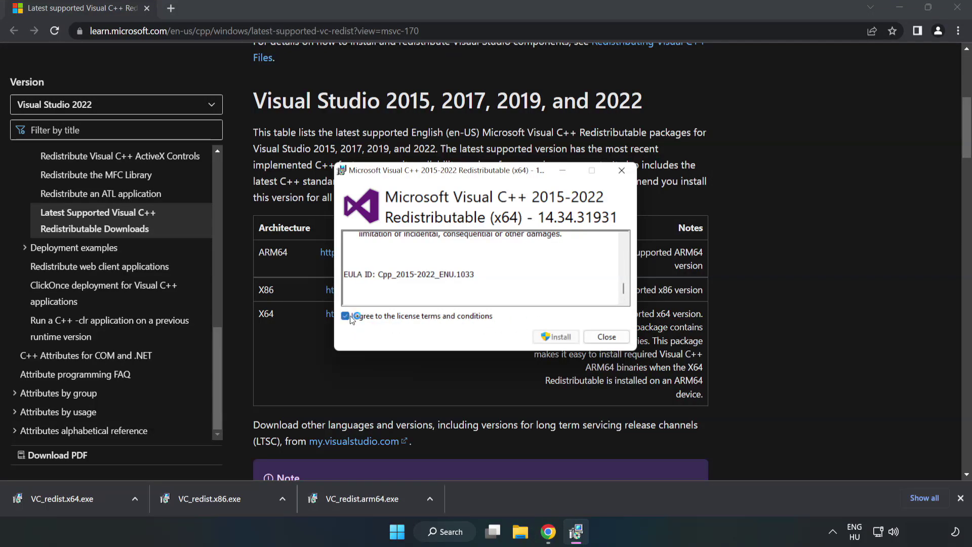
{"action": "left_click", "coordinate": [554, 336]}
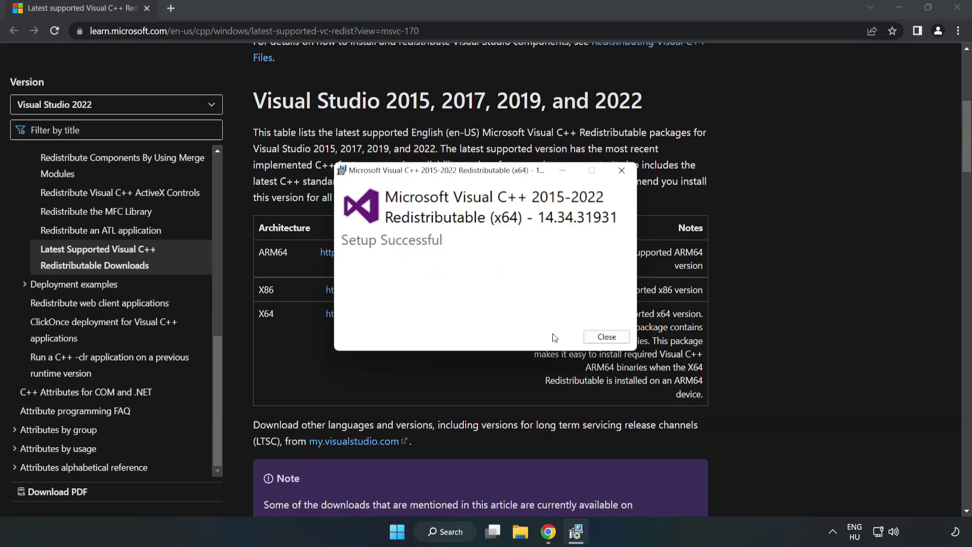
{"action": "left_click", "coordinate": [607, 336]}
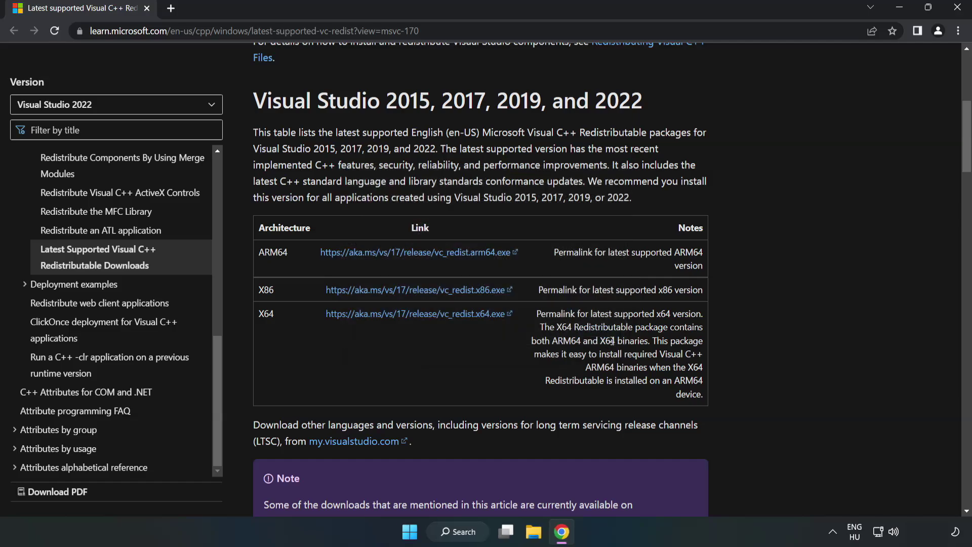
{"action": "left_click", "coordinate": [960, 12]}
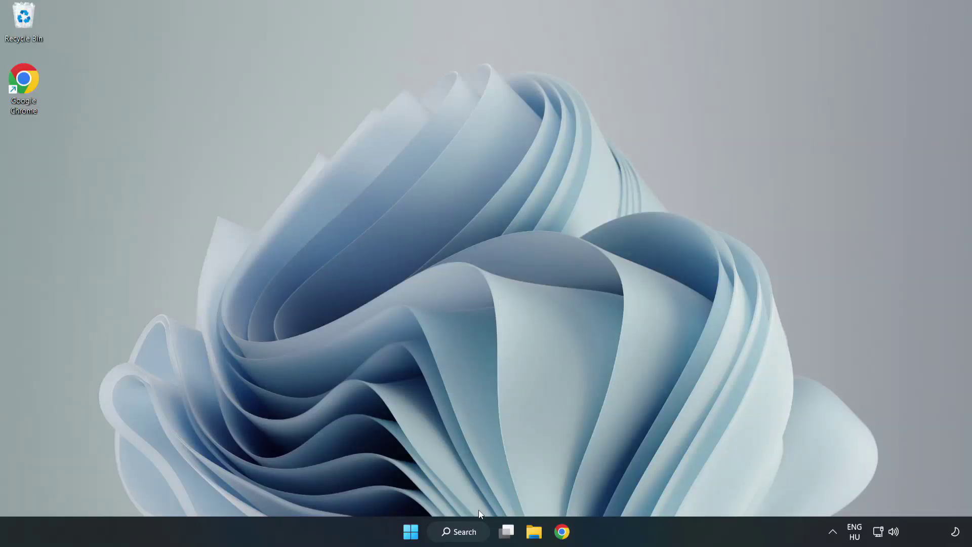
Search Windows for cmd and open Command Prompt as administrator
{"action": "left_click", "coordinate": [471, 533]}
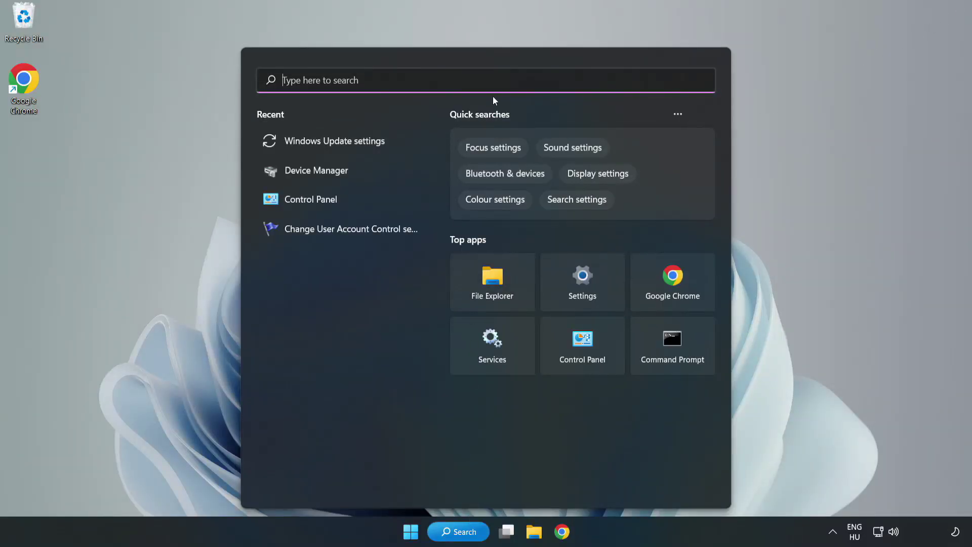
{"action": "type", "text": "cmd"}
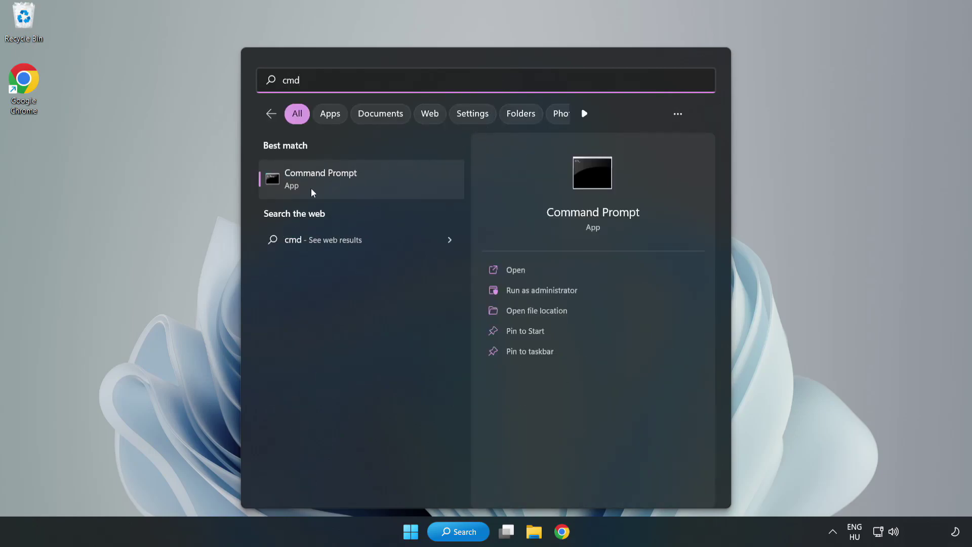
{"action": "left_click", "coordinate": [383, 184]}
{"action": "right_click", "coordinate": [384, 184]}
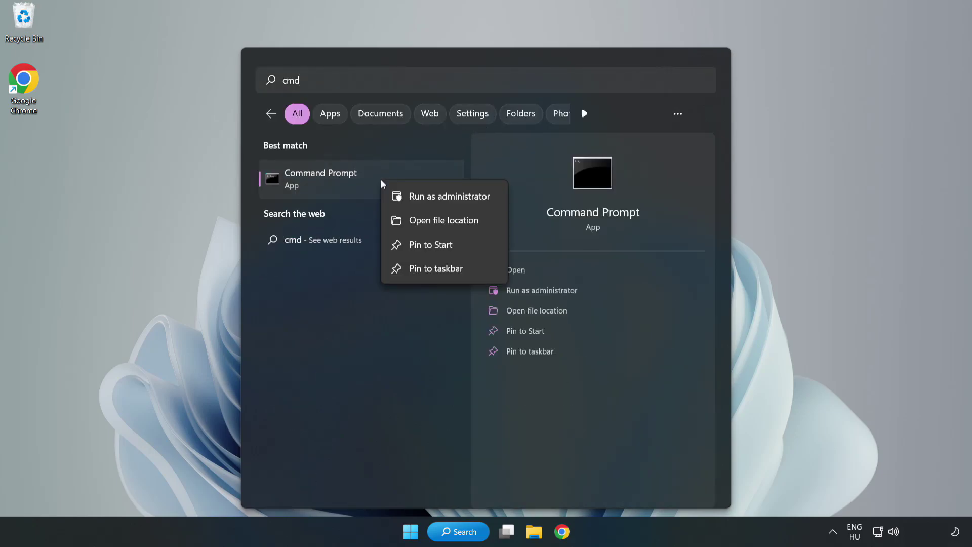
{"action": "left_click", "coordinate": [421, 197]}
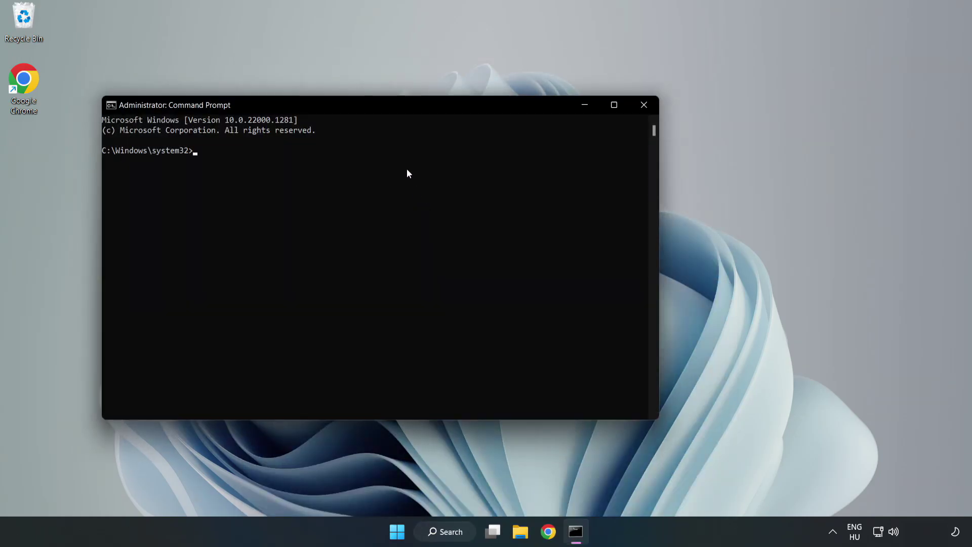
Run a system file scan with sfc /scannow in the administrator Command Prompt and close the window once it finishes
{"action": "left_click_drag", "start_coordinate": [387, 111], "coordinate": [494, 111]}
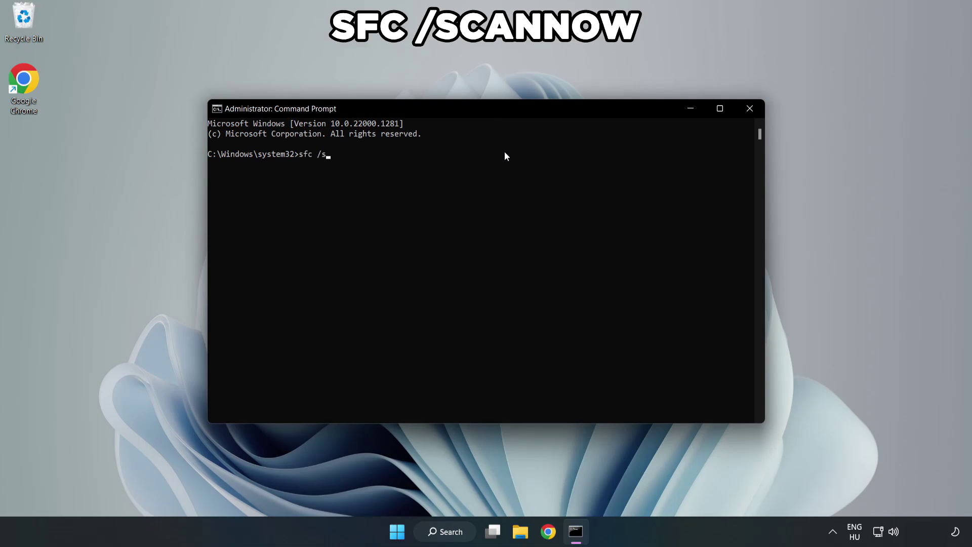
{"action": "type", "text": "sfc /scannow"}
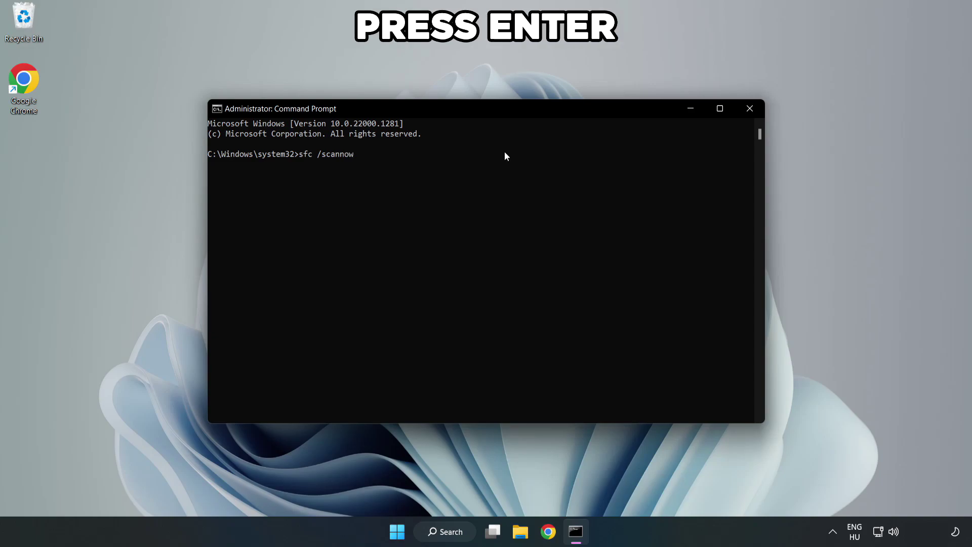
{"action": "key", "text": "Return"}
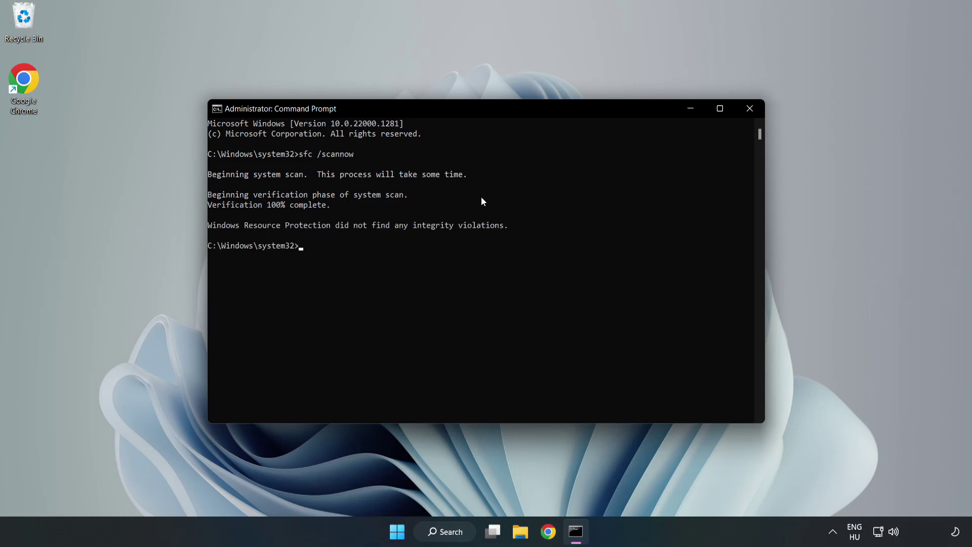
{"action": "left_click", "coordinate": [750, 115]}
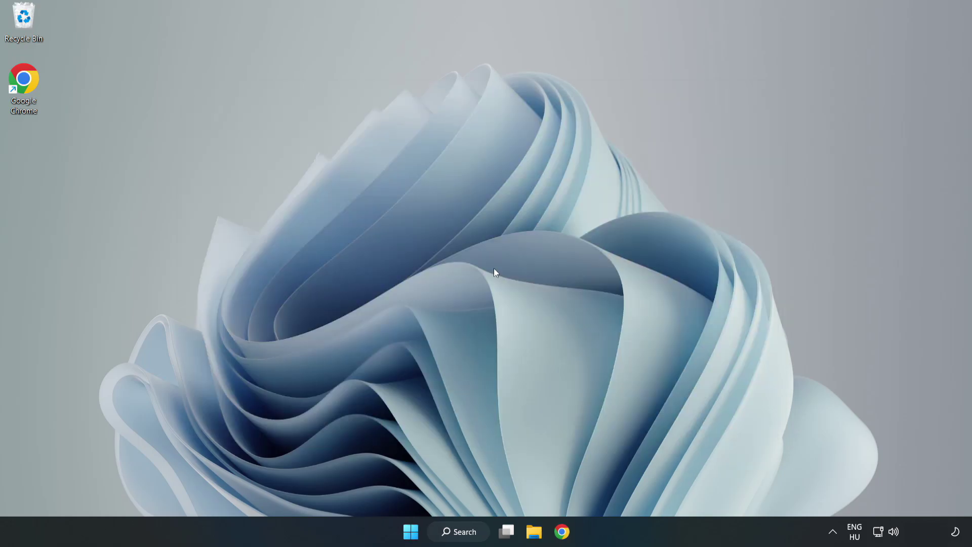
Restart the computer using the Windows power options
{"action": "left_click", "coordinate": [411, 531]}
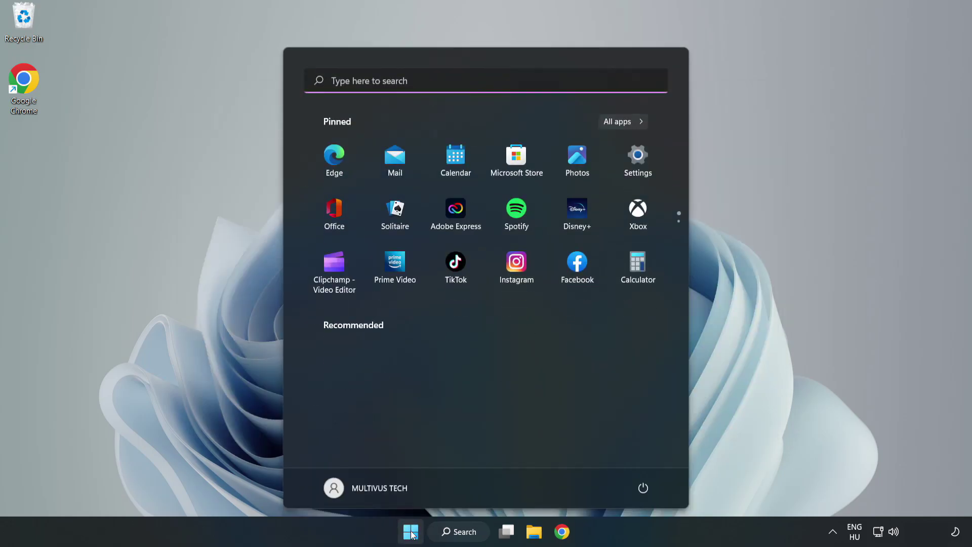
{"action": "left_click", "coordinate": [643, 488]}
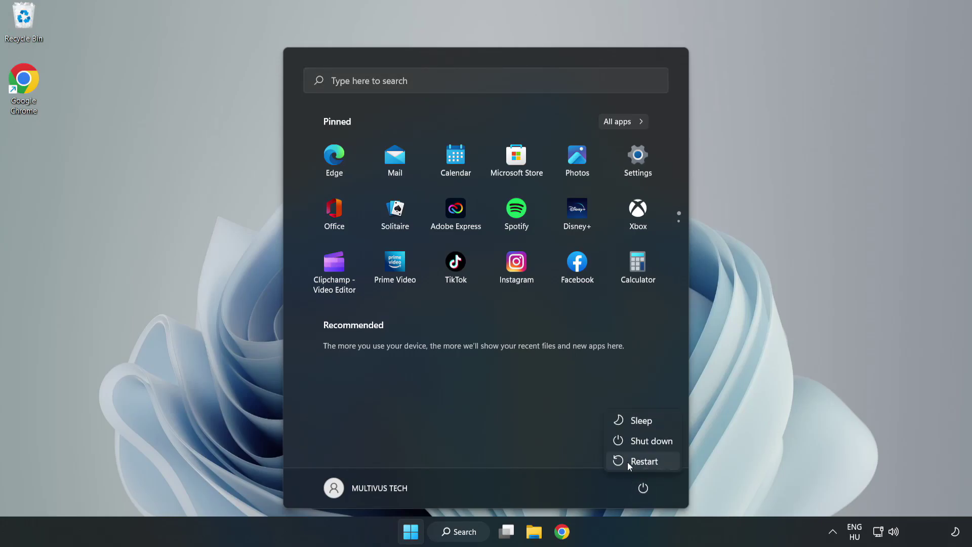